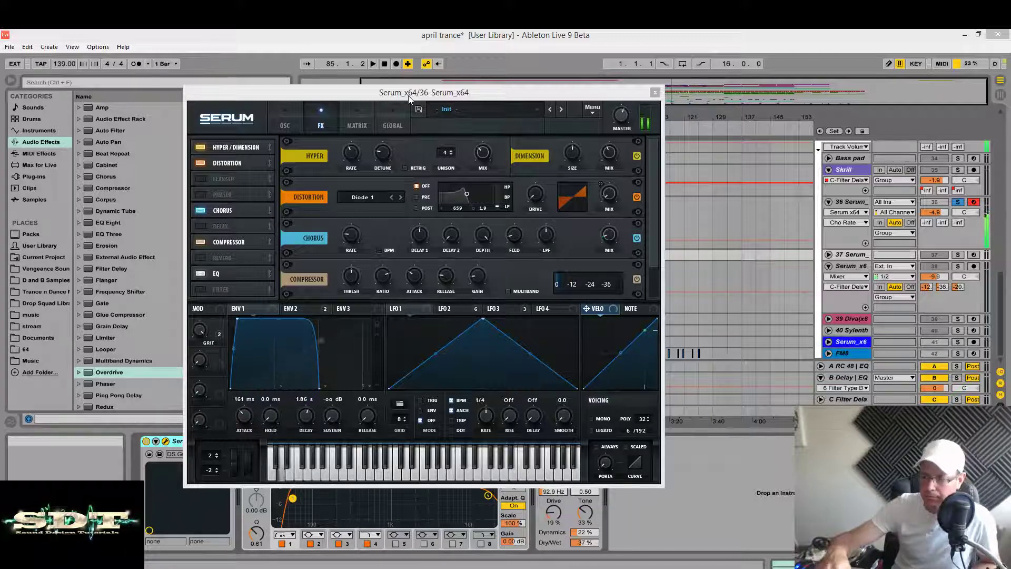
Reset the synth patch to the initial preset and show the oscillator page.
left_click(298, 116)
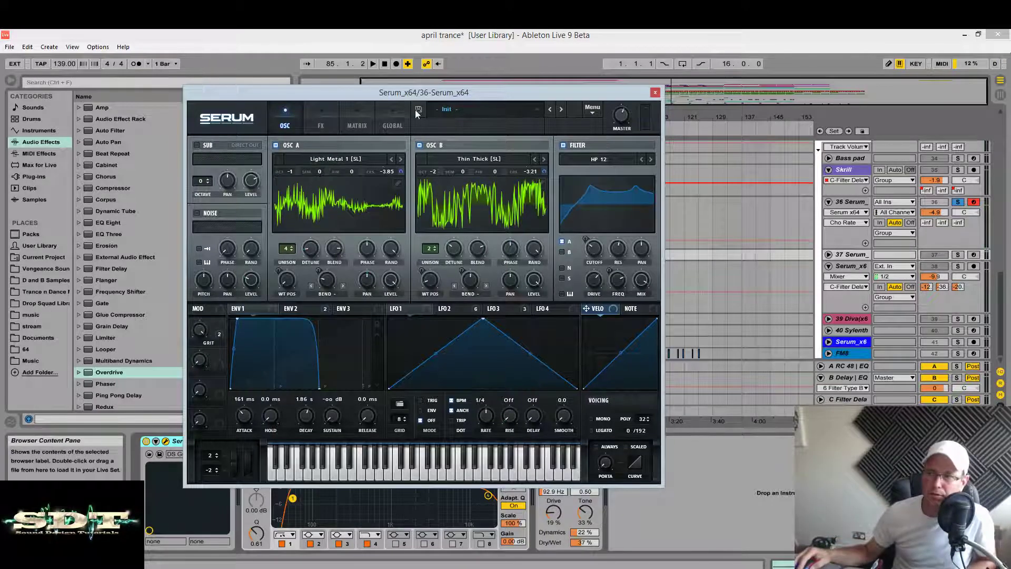
left_click_drag(449, 97, 456, 107)
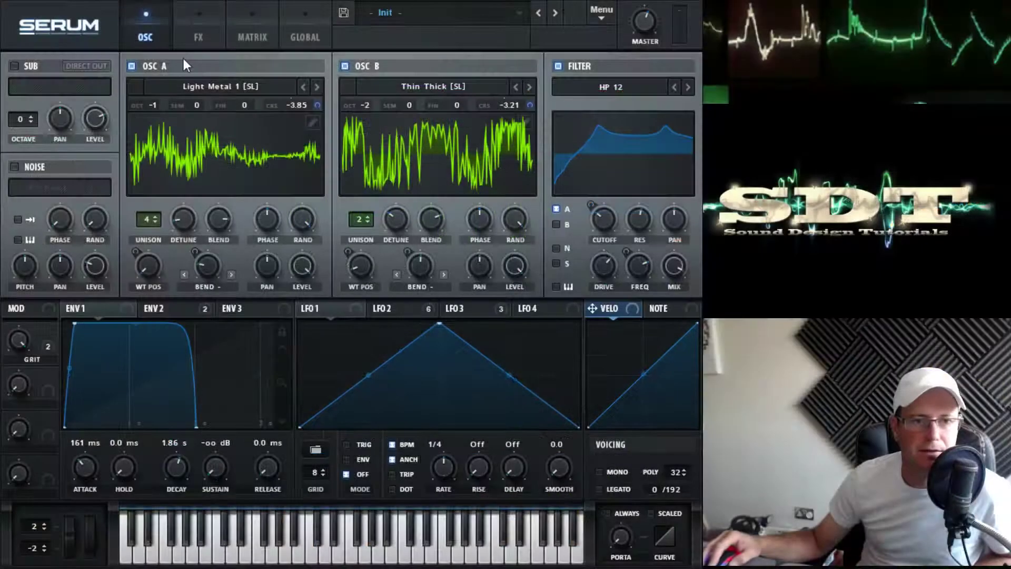
left_click(458, 15)
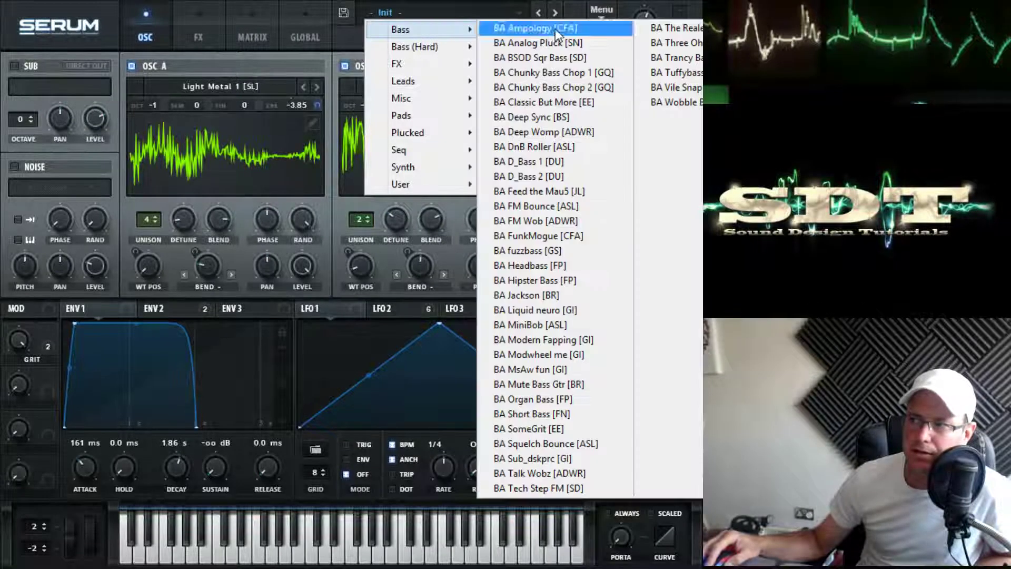
left_click(602, 13)
left_click(631, 96)
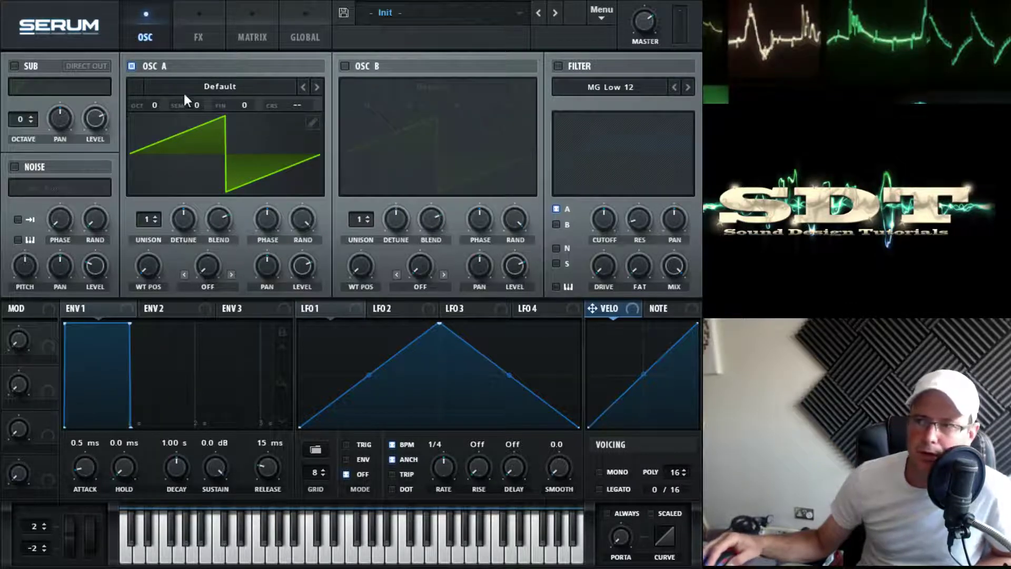
Load the spectral wavetable Light Metal 1 [SL] into oscillator A.
left_click(198, 88)
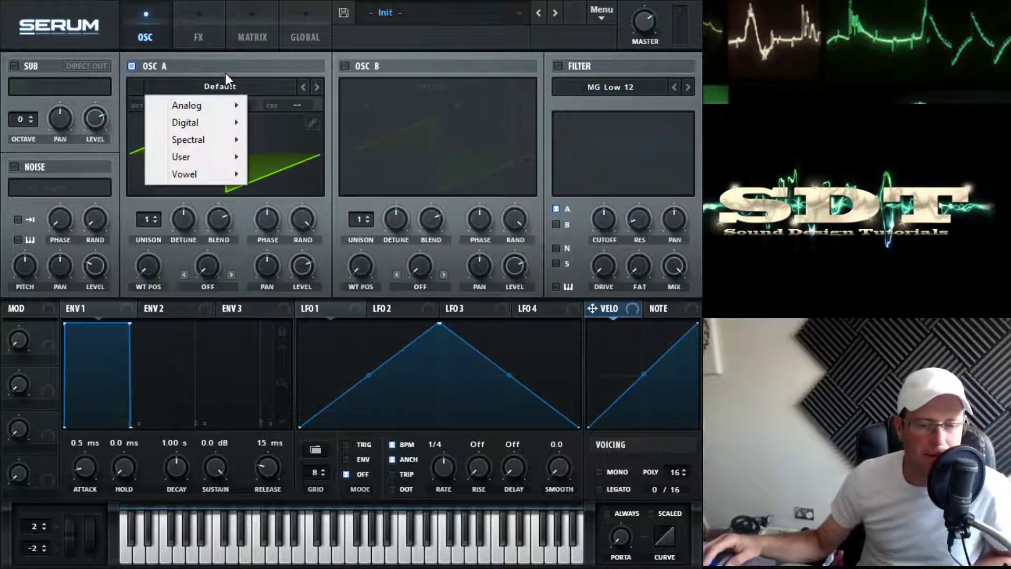
mouse_move(230, 139)
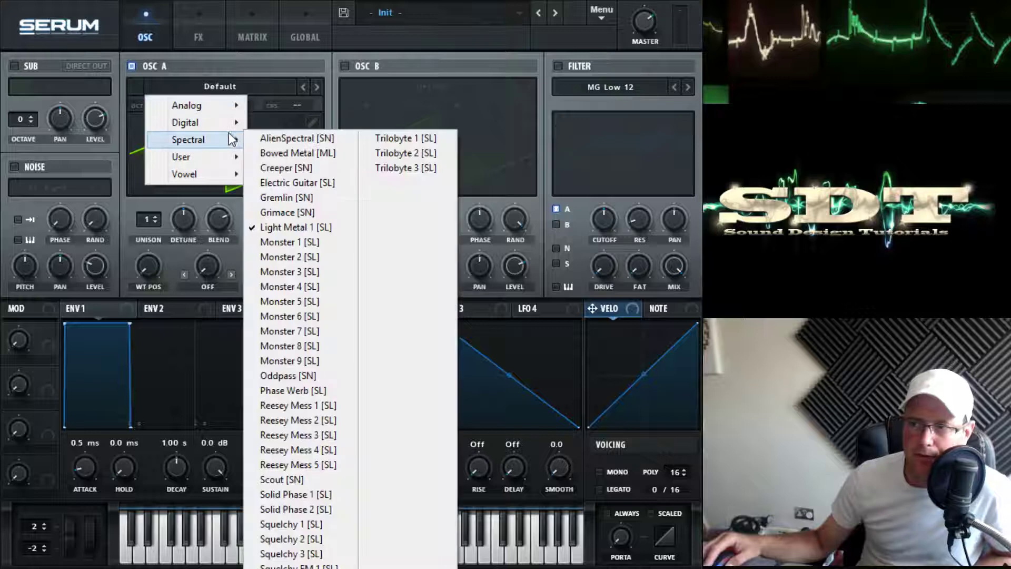
left_click(276, 229)
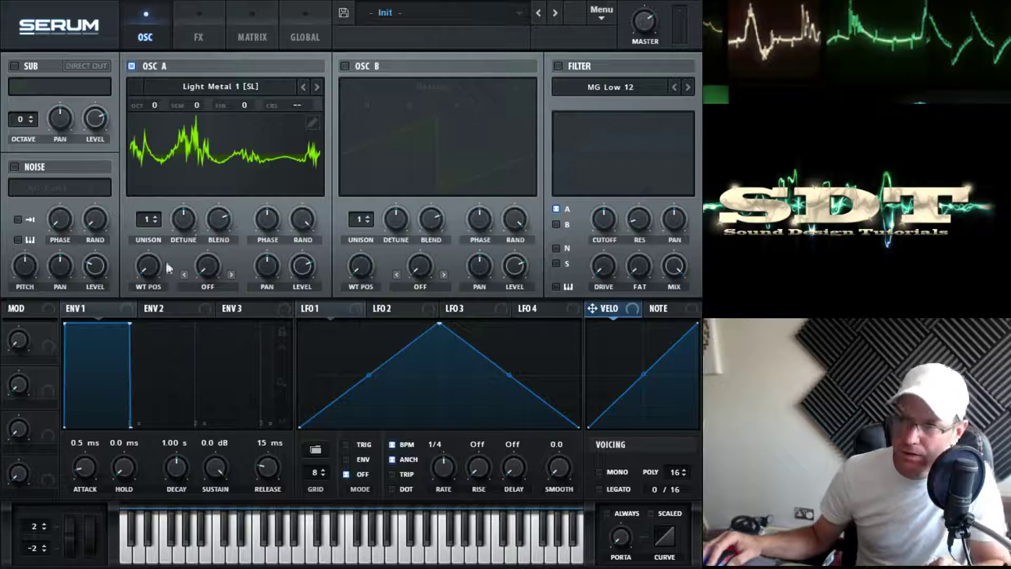
Set oscillator A to 4 unison voices, detune 0.02 and octave -1.
left_click_drag(149, 221, 184, 282)
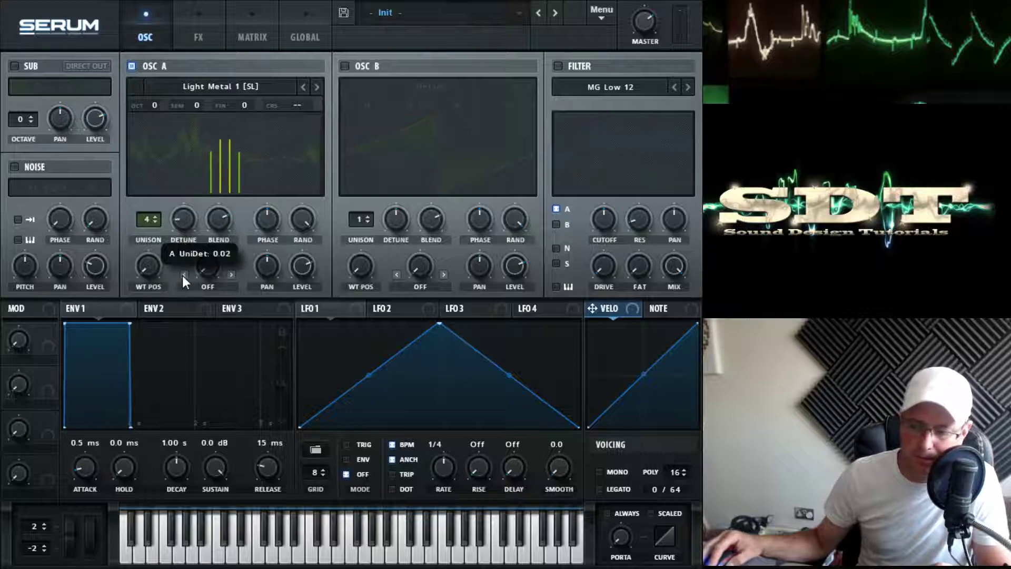
mouse_move(351, 1)
left_mouse_down()
mouse_move(352, 80)
mouse_move(352, 1)
left_mouse_up()
left_click_drag(644, 23, 635, 9)
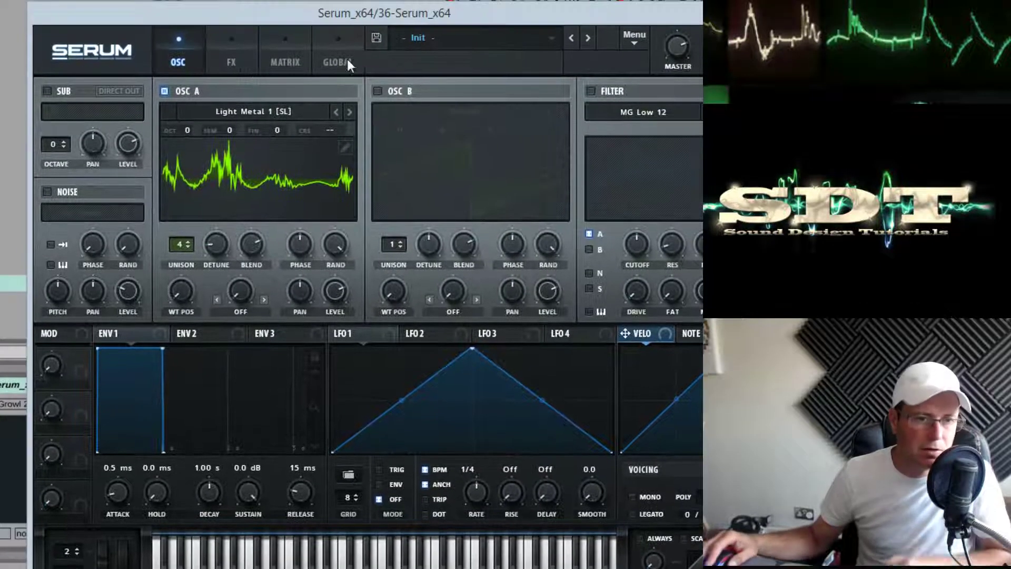
left_click_drag(155, 103, 153, 119)
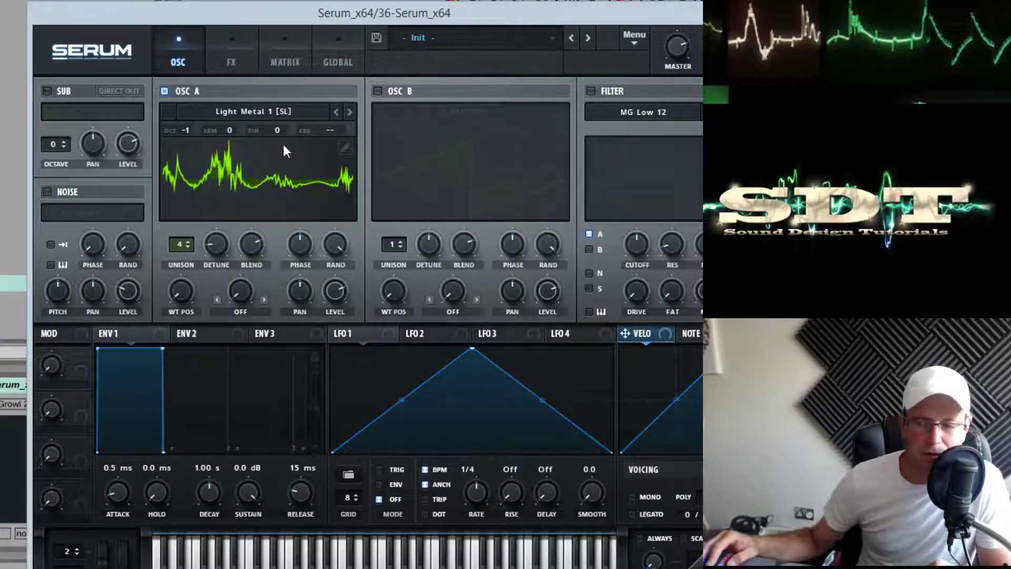
Enable oscillator B and load the spectral wavetable Thin Thick [SL] into it.
left_click(377, 92)
left_click(416, 111)
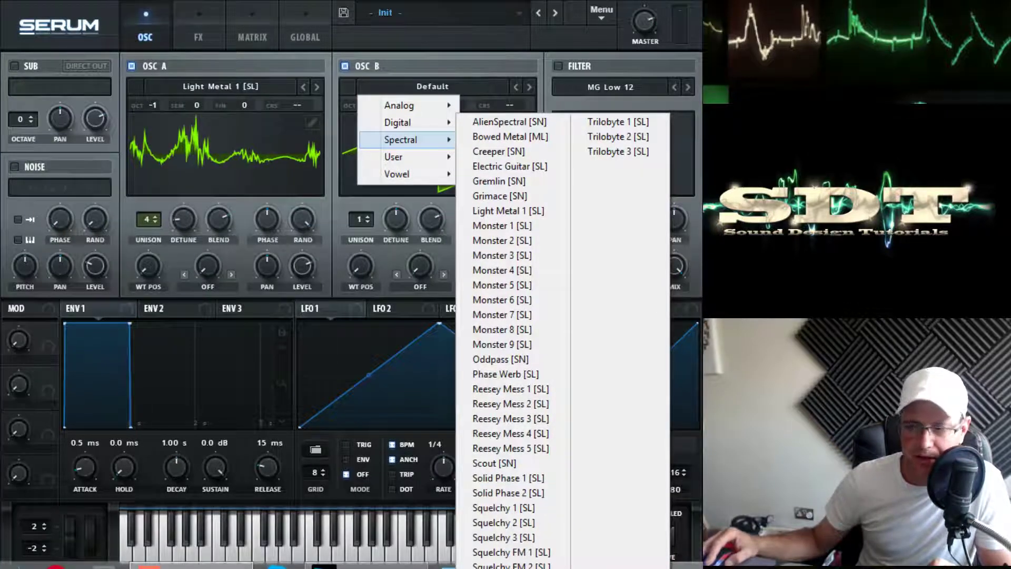
left_click(497, 568)
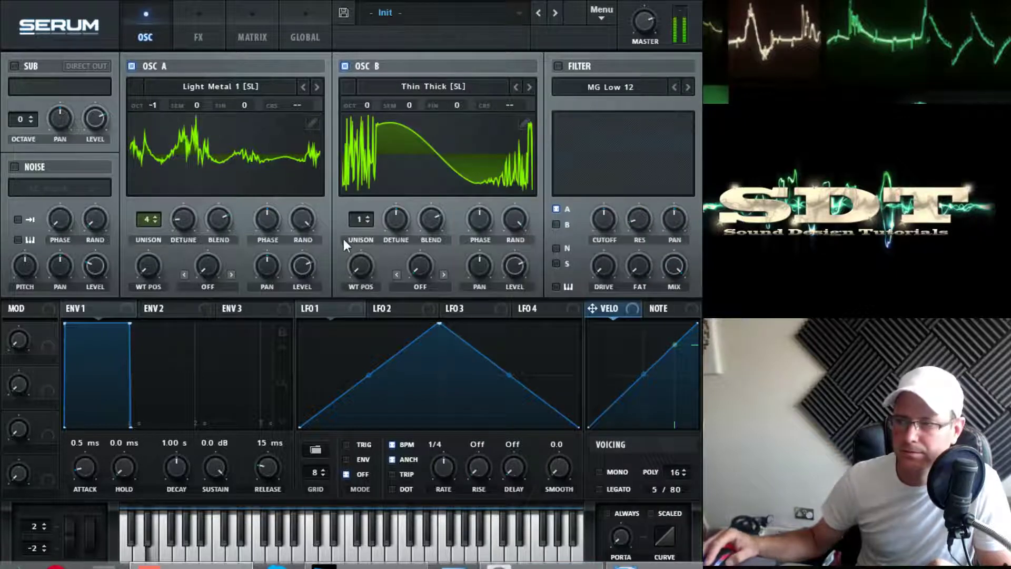
Set oscillator B to octave -2 with 2 unison voices, a slightly raised wavetable position and reduced detune.
mouse_move(365, 104)
left_click_drag(365, 105, 359, 152)
mouse_move(365, 258)
left_mouse_down()
mouse_move(371, 143)
mouse_move(370, 273)
mouse_move(369, 263)
left_mouse_up()
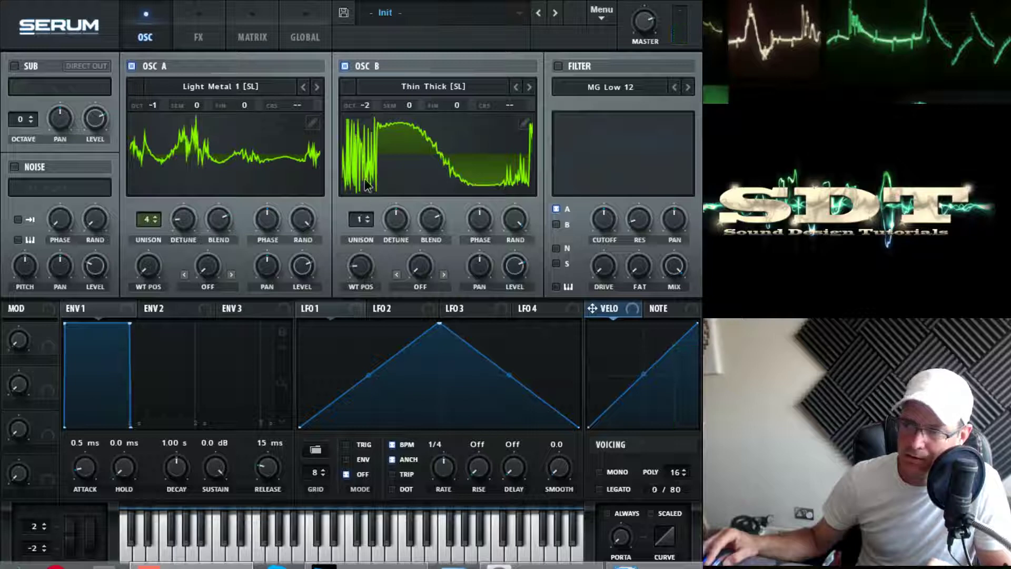
left_click_drag(361, 219, 395, 252)
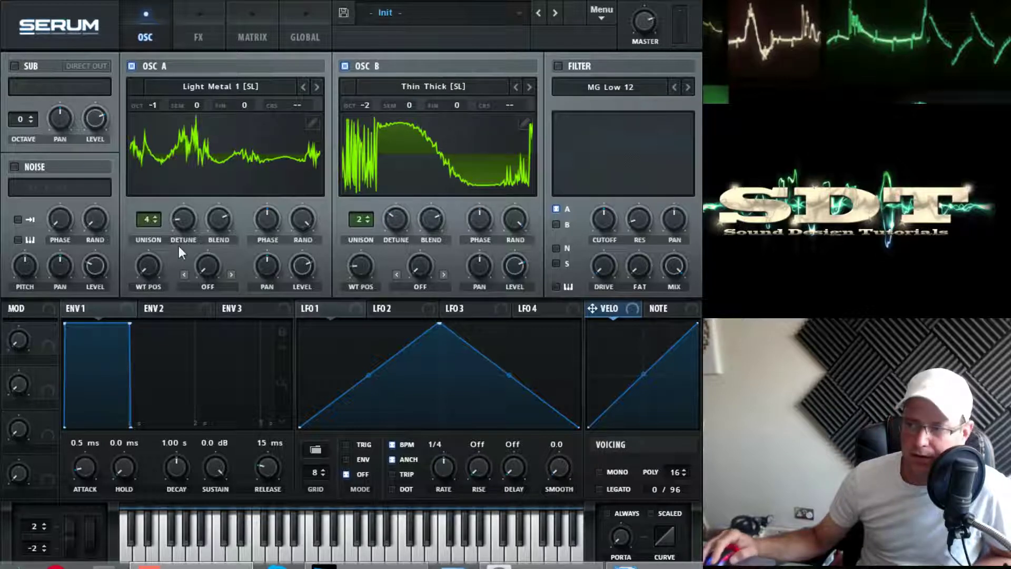
Assign LFO 3 to the coarse pitch of oscillators A and B and check both routings in the modulation matrix.
left_click(491, 315)
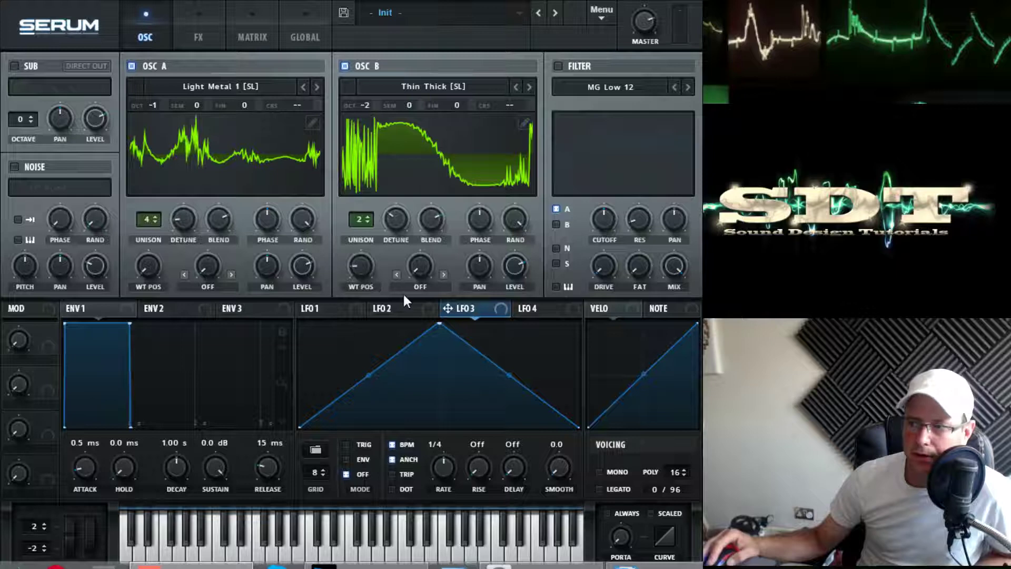
left_click_drag(448, 309, 303, 111)
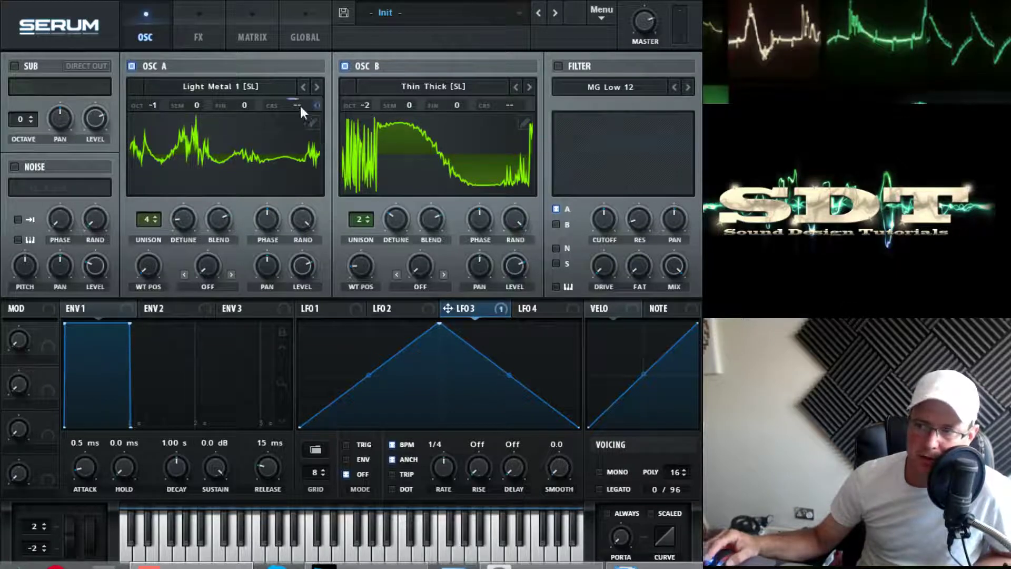
left_click_drag(448, 310, 516, 117)
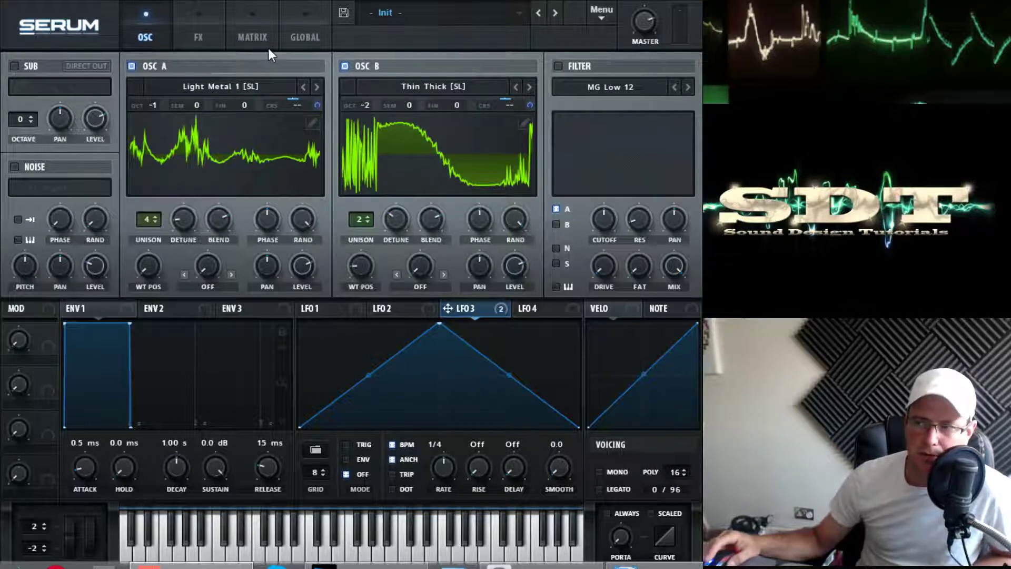
left_click(251, 37)
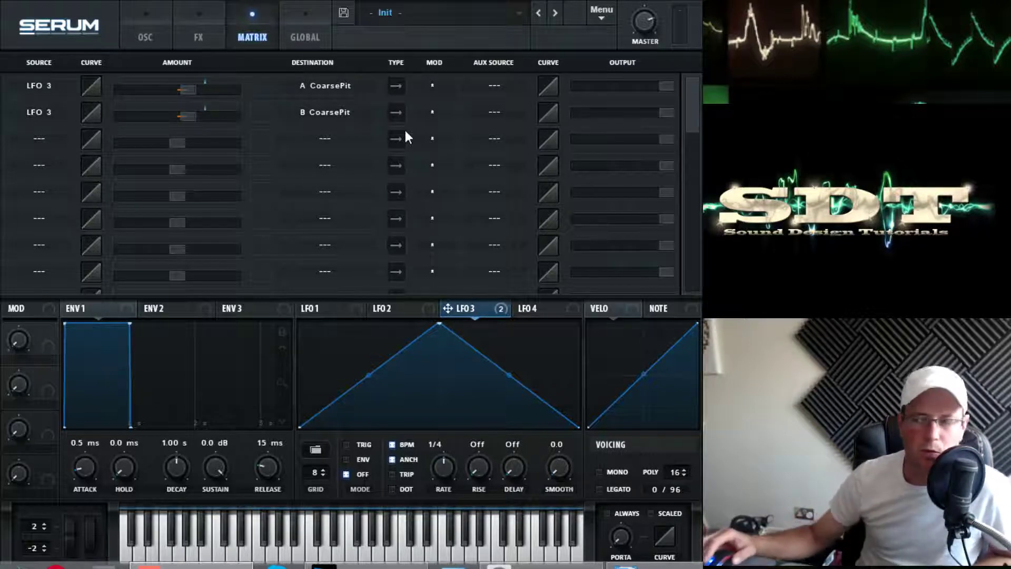
left_click(142, 38)
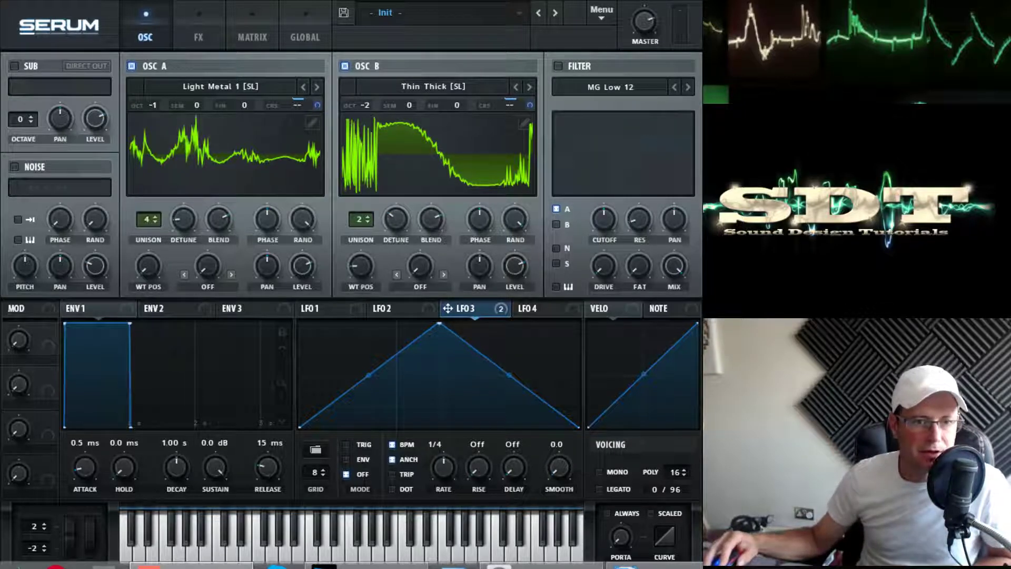
Set LFO 3 to envelope mode at rate 1/2 and reshape it with an earlier, lower peak and a curved rise.
left_click_drag(442, 480, 443, 487)
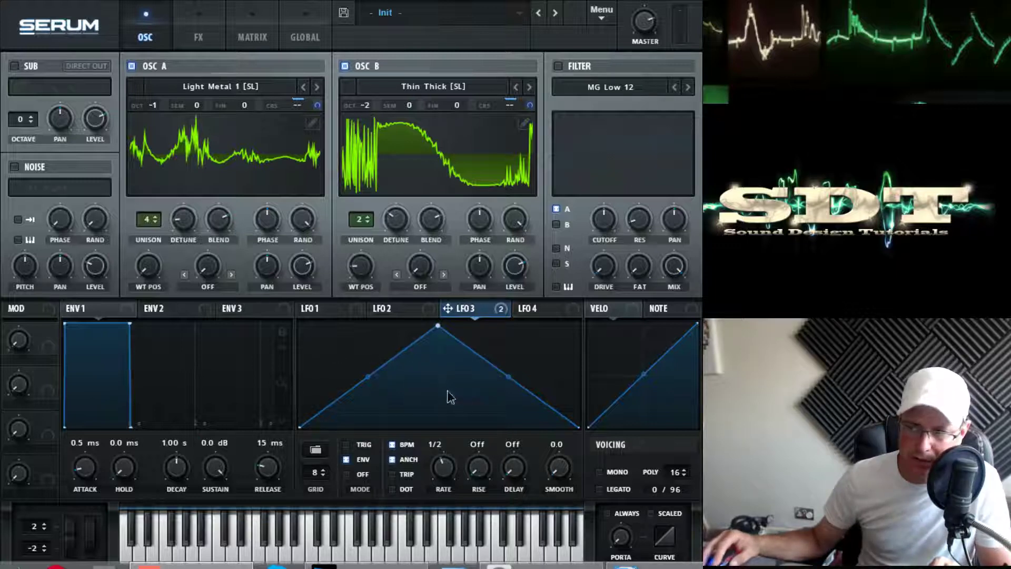
left_click_drag(438, 327, 370, 374)
left_click_drag(333, 405, 324, 384)
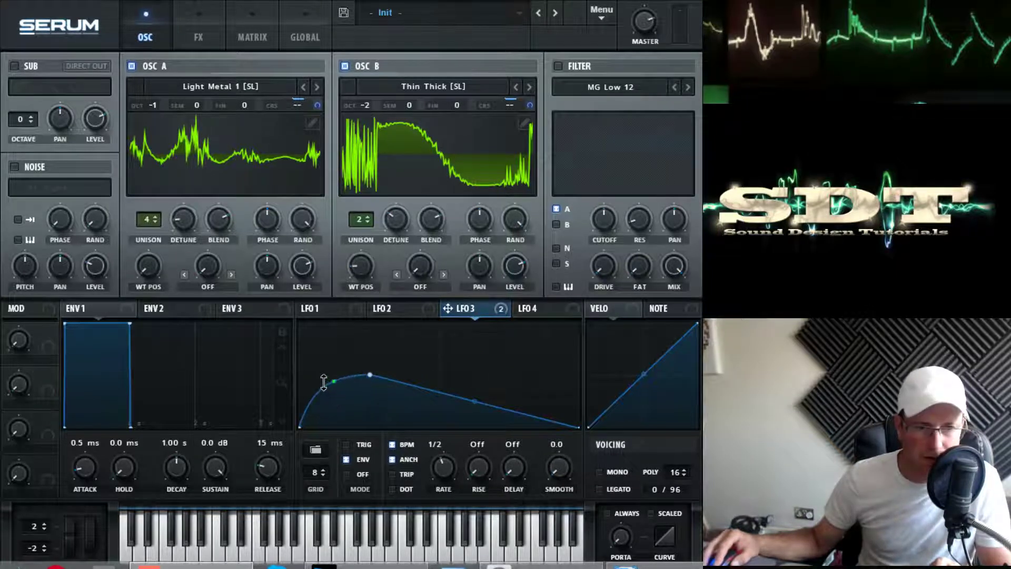
Add a low point on LFO 3's falling side and bend the decay into a steep drop with a shallow tail.
double_click(482, 403)
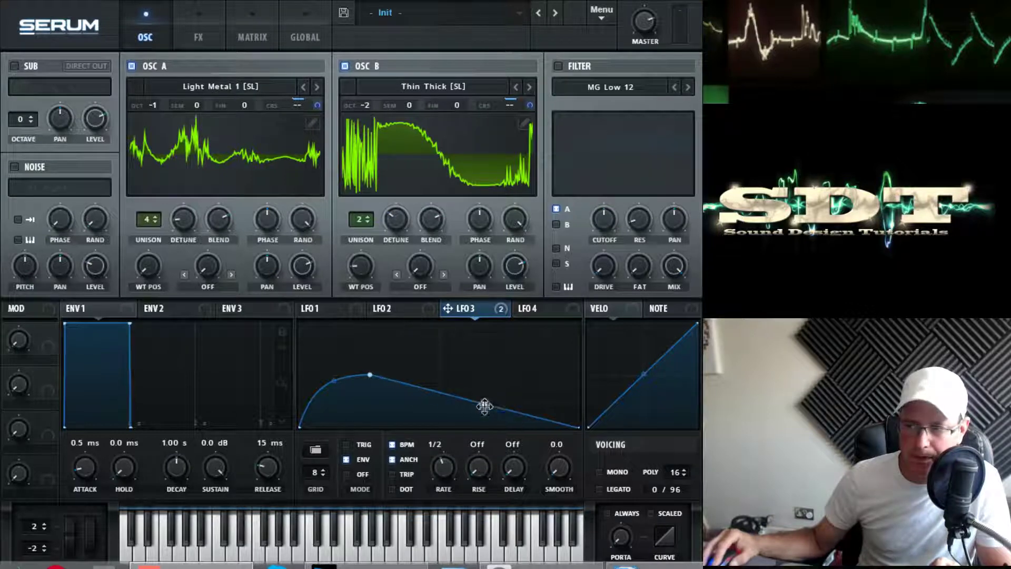
left_click_drag(483, 404, 476, 423)
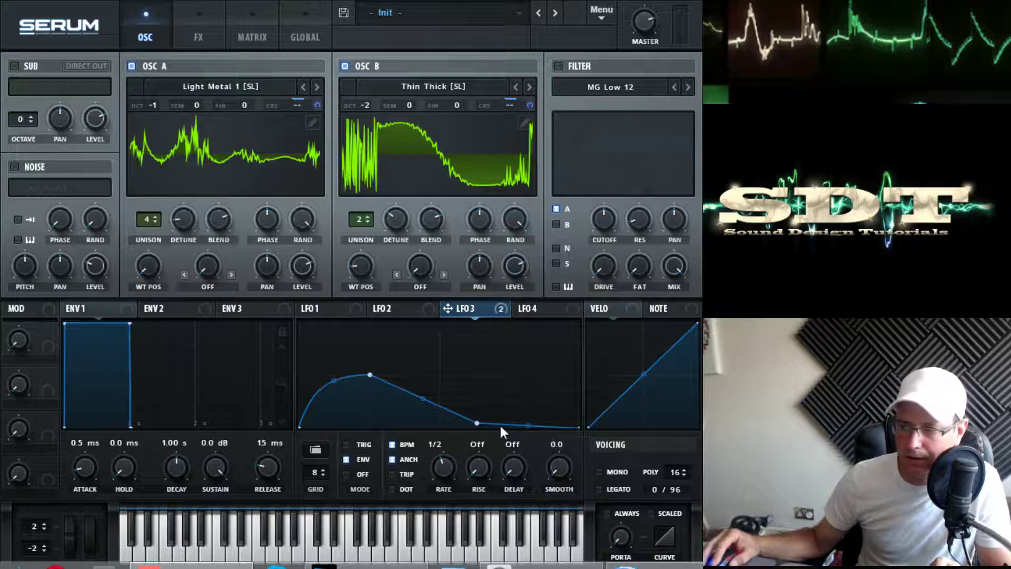
mouse_move(478, 423)
left_mouse_down()
mouse_move(505, 421)
mouse_move(476, 417)
left_mouse_up()
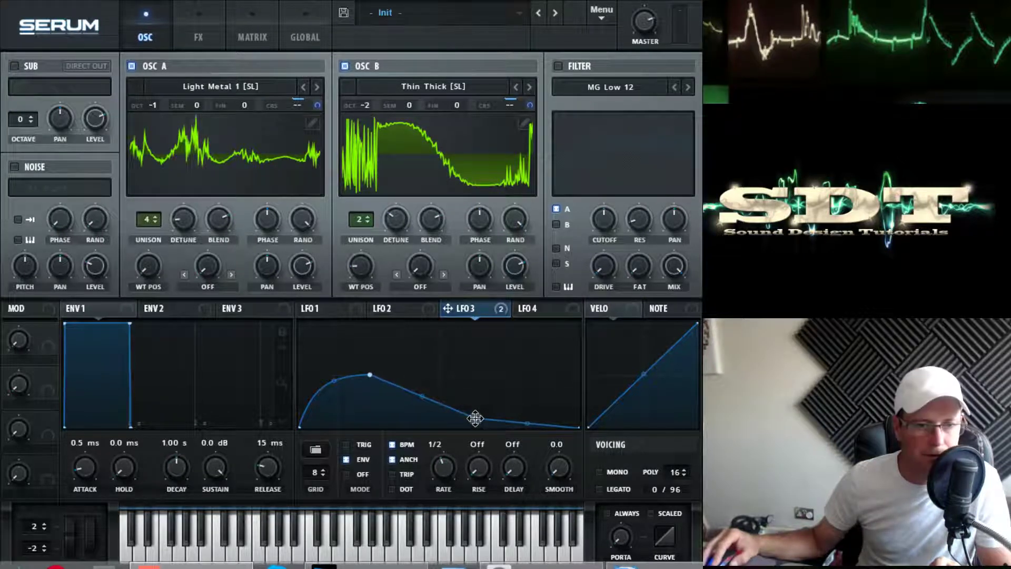
left_click_drag(421, 395, 412, 423)
left_click_drag(527, 423, 530, 417)
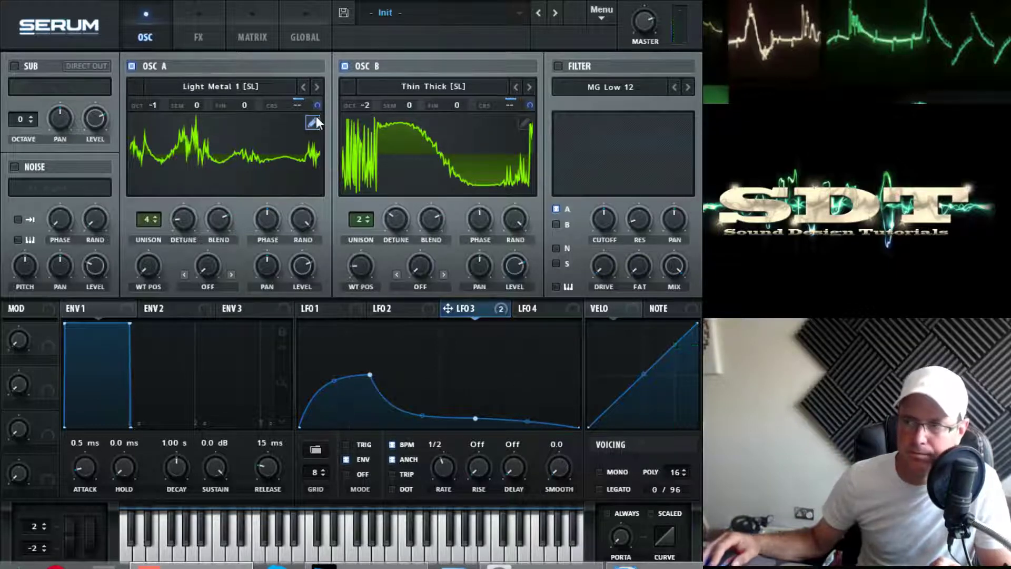
Set the coarse pitch to -3.74 on oscillator A and -2.95 on oscillator B, fine-tuning oscillator B's LFO depth.
left_click_drag(305, 105, 304, 123)
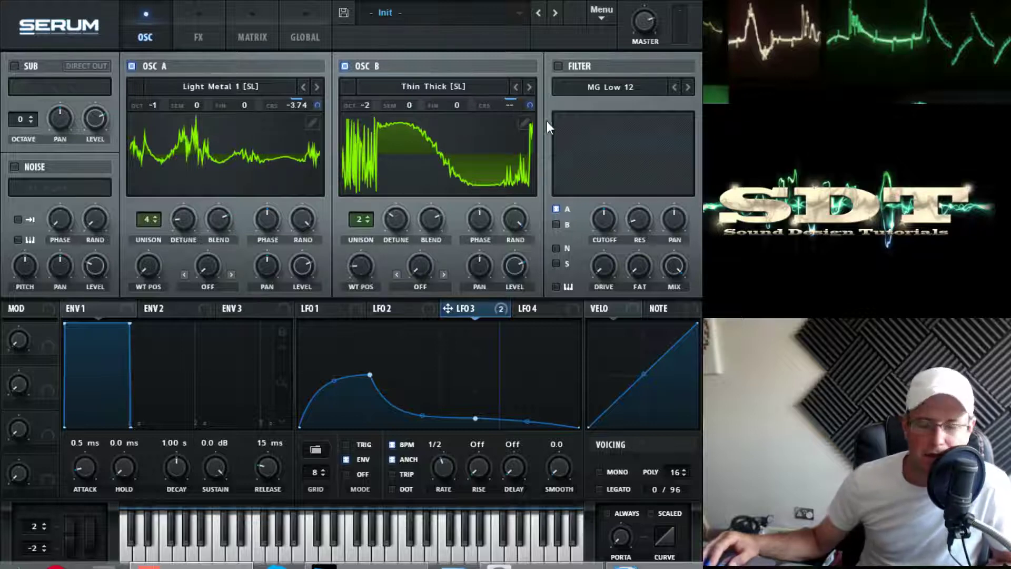
left_click_drag(506, 106, 506, 127)
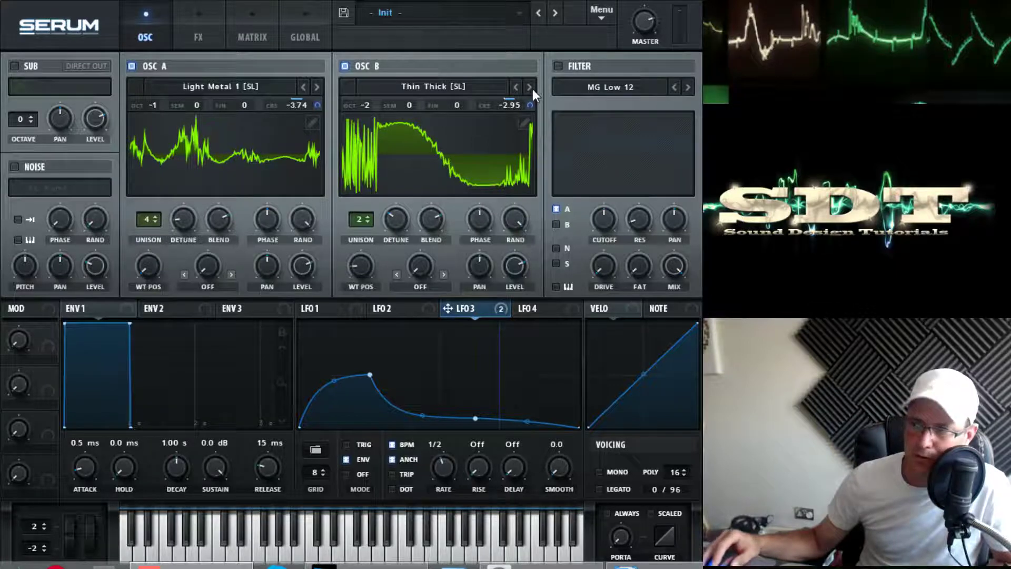
left_click_drag(532, 104, 533, 93)
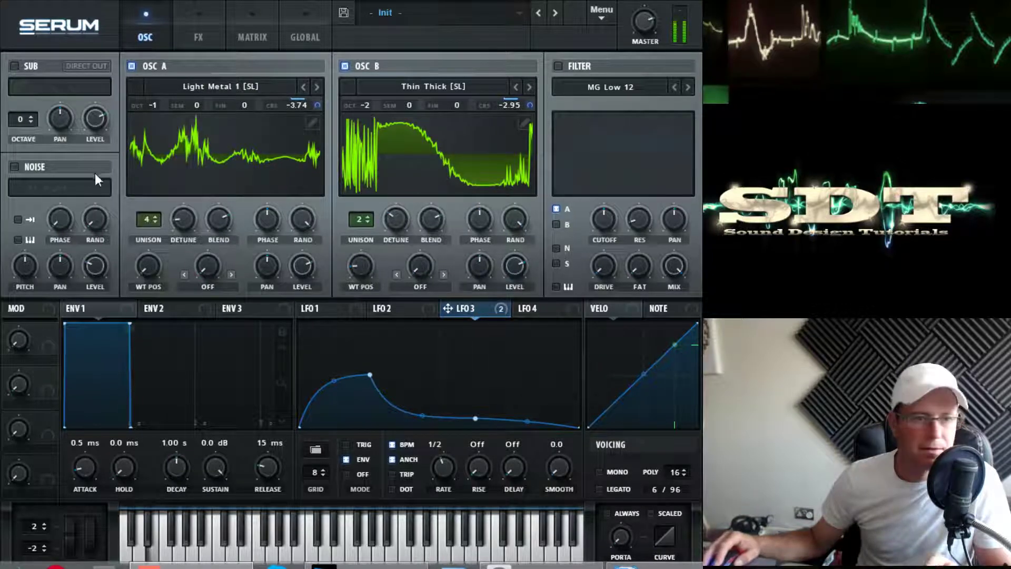
Play the track and raise oscillator A's wavetable position moderately while listening.
key("space")
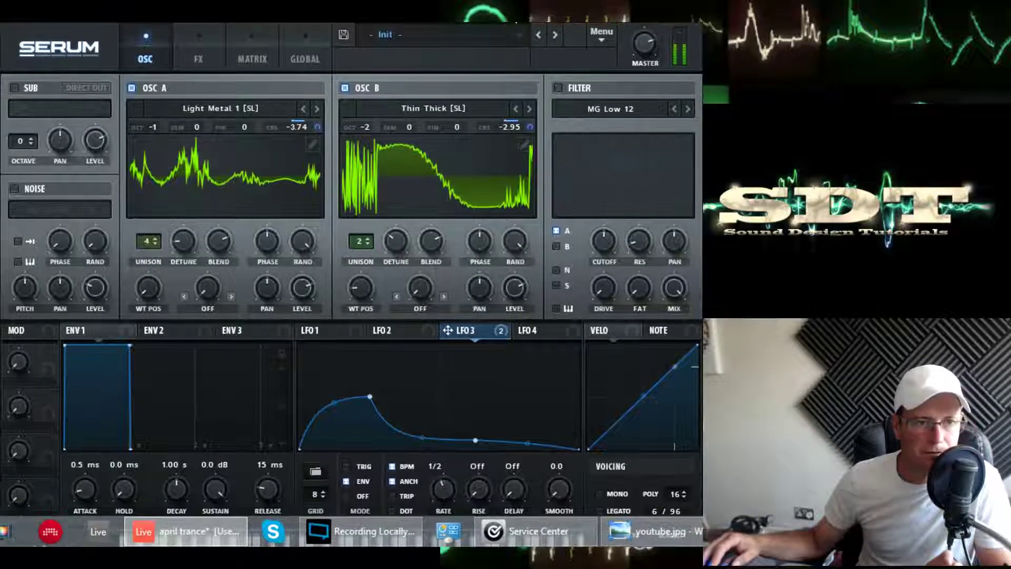
left_click_drag(148, 288, 170, 280)
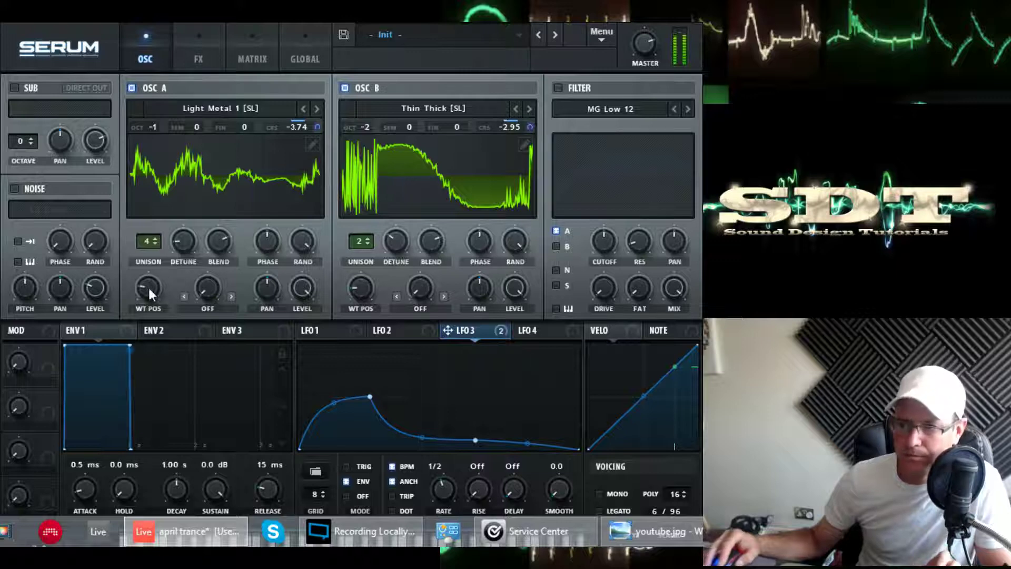
left_click_drag(150, 294, 150, 298)
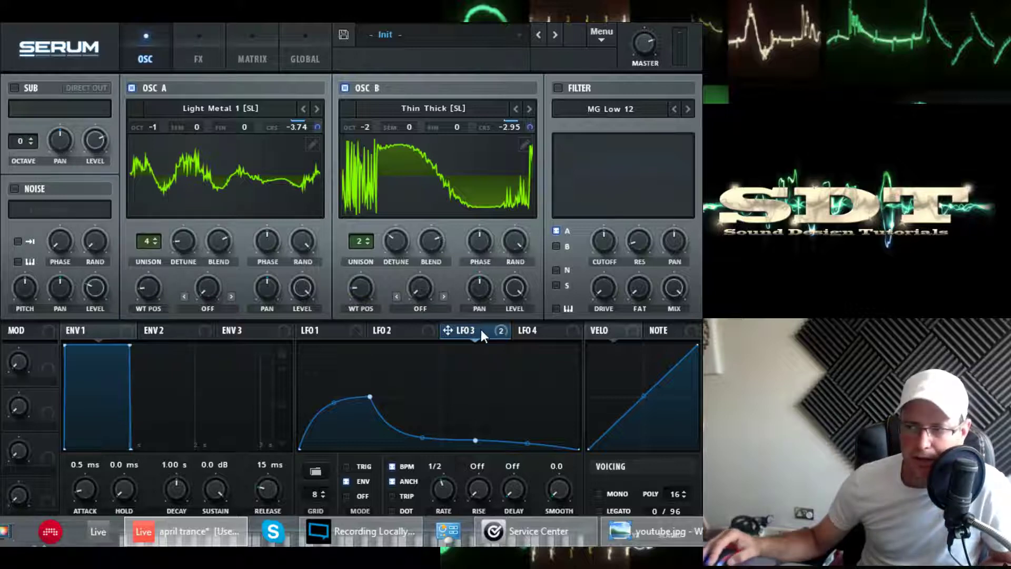
Reshape LFO 2 by moving its peak to about a quarter of the cycle, slightly lower, with a curved rise.
mouse_move(441, 337)
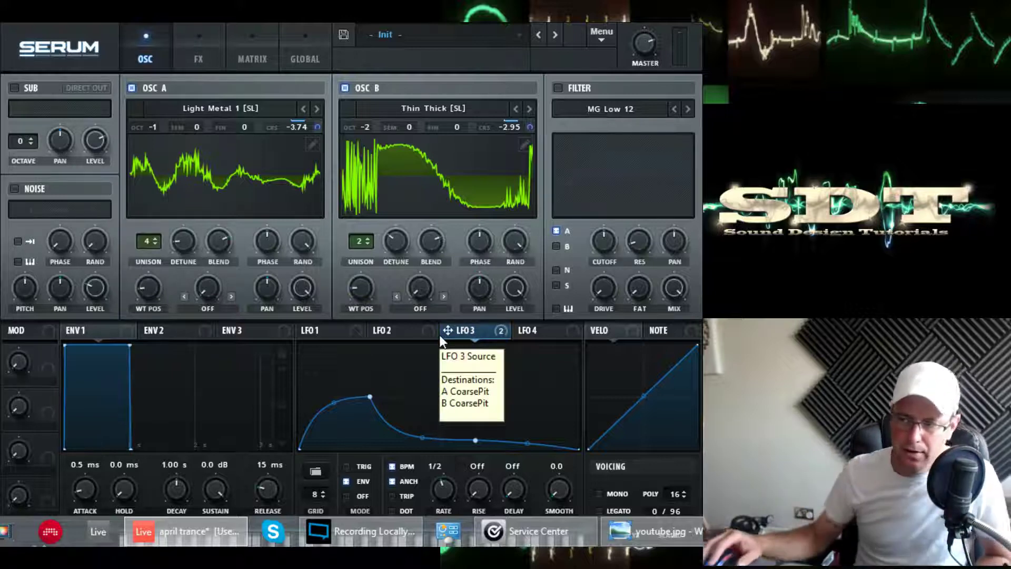
left_click(396, 326)
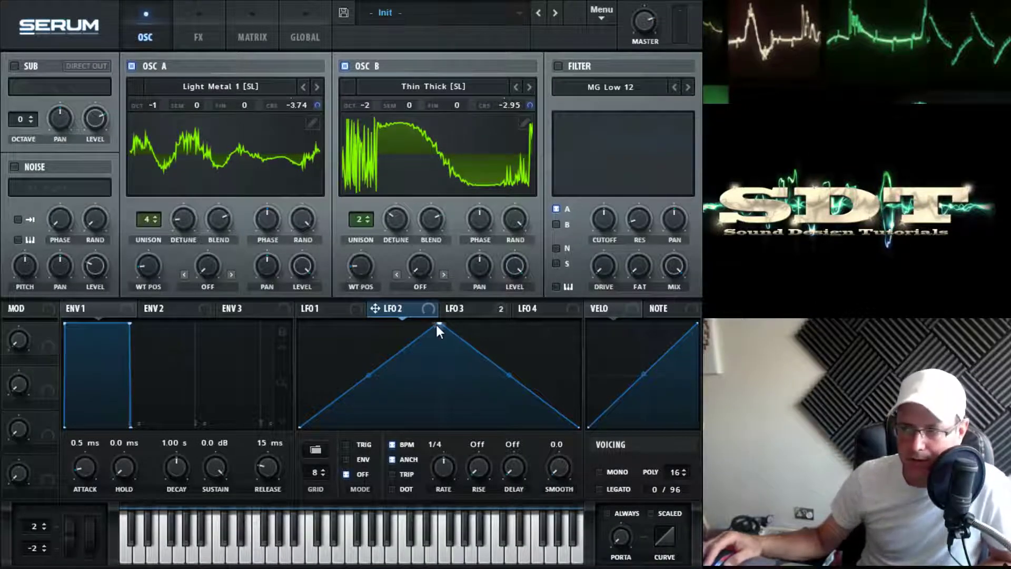
left_click_drag(437, 324, 370, 334)
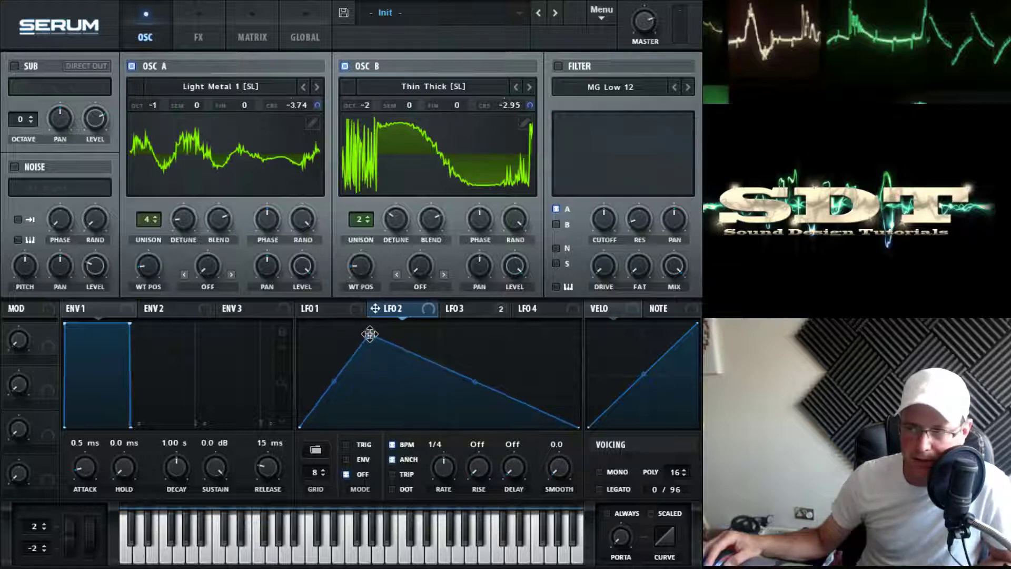
left_click_drag(335, 381, 343, 374)
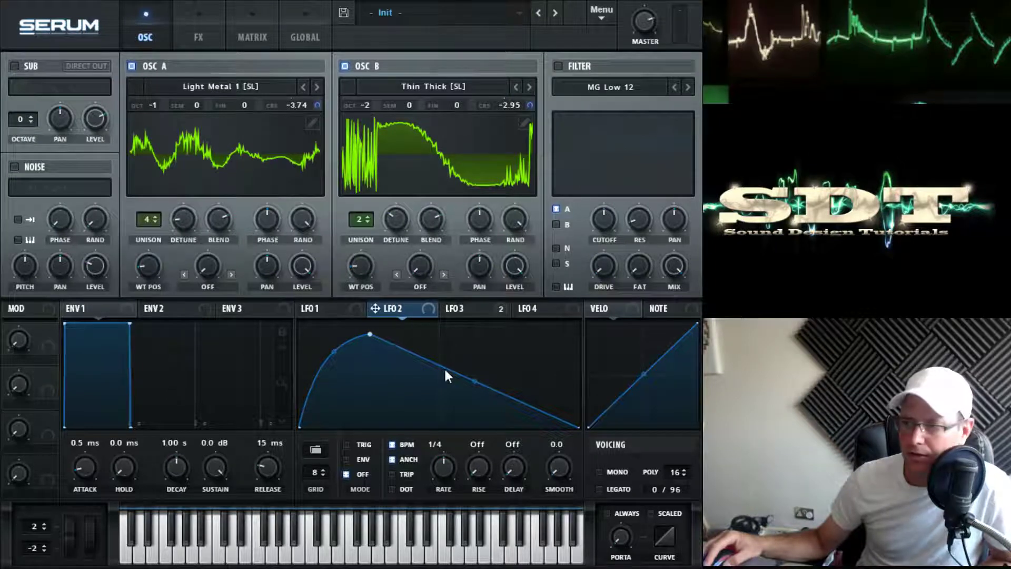
Add a trough at about three-eighths of LFO 2's cycle and a second peak at the midpoint, with curved slopes.
left_click_drag(446, 369, 402, 441)
left_click_drag(389, 384, 370, 406)
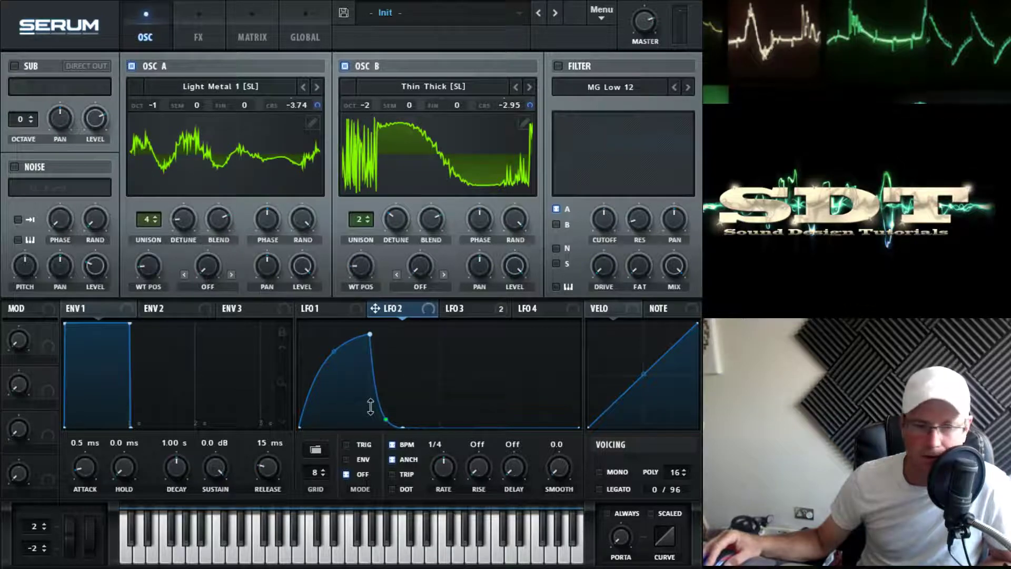
double_click(448, 426)
left_click_drag(447, 424, 441, 336)
left_click_drag(423, 381, 415, 348)
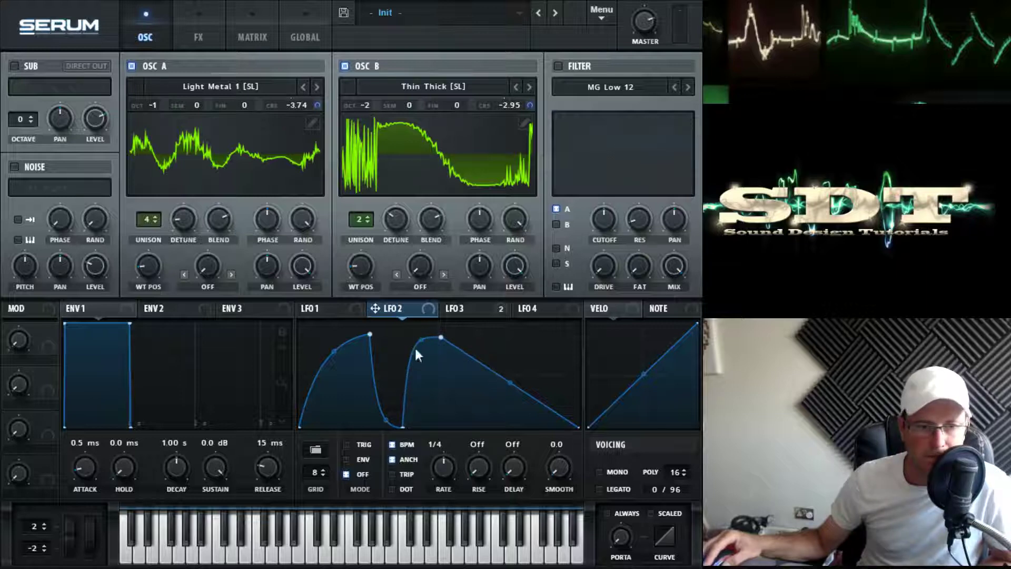
Add a trough at about five-eighths of LFO 2's cycle, raise the end point high, and curve both adjoining slopes.
double_click(495, 371)
left_click_drag(495, 371, 478, 433)
left_click_drag(578, 427, 588, 344)
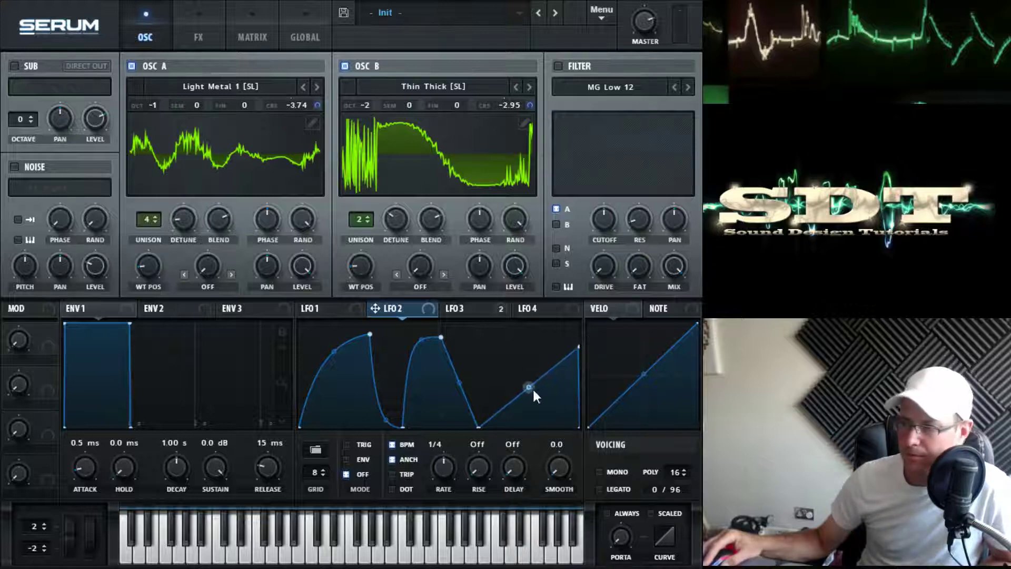
left_click_drag(529, 383, 528, 354)
left_click_drag(456, 382, 457, 401)
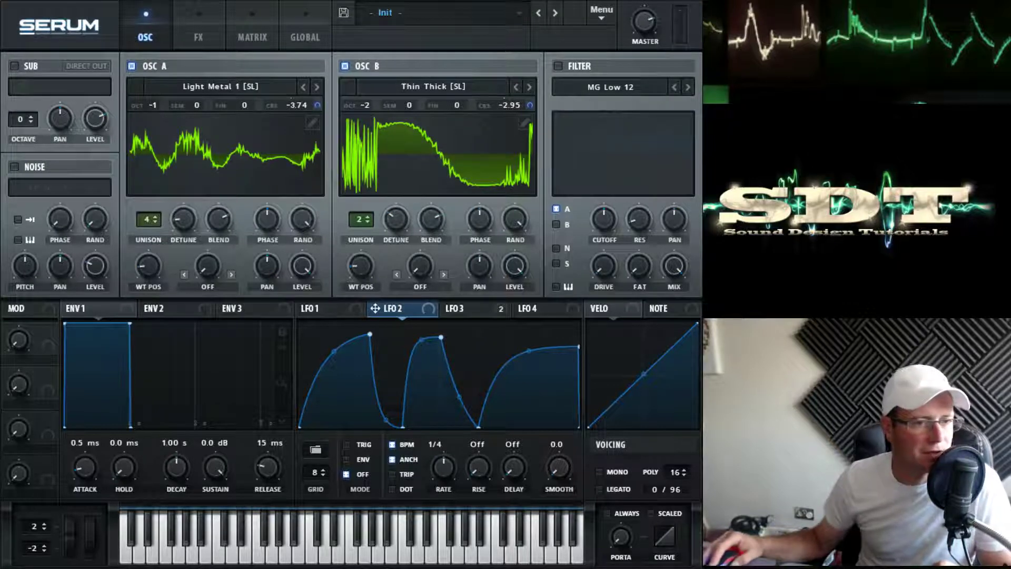
Assign LFO 2 to the warp amount of oscillators A and B.
left_click_drag(375, 308, 209, 267)
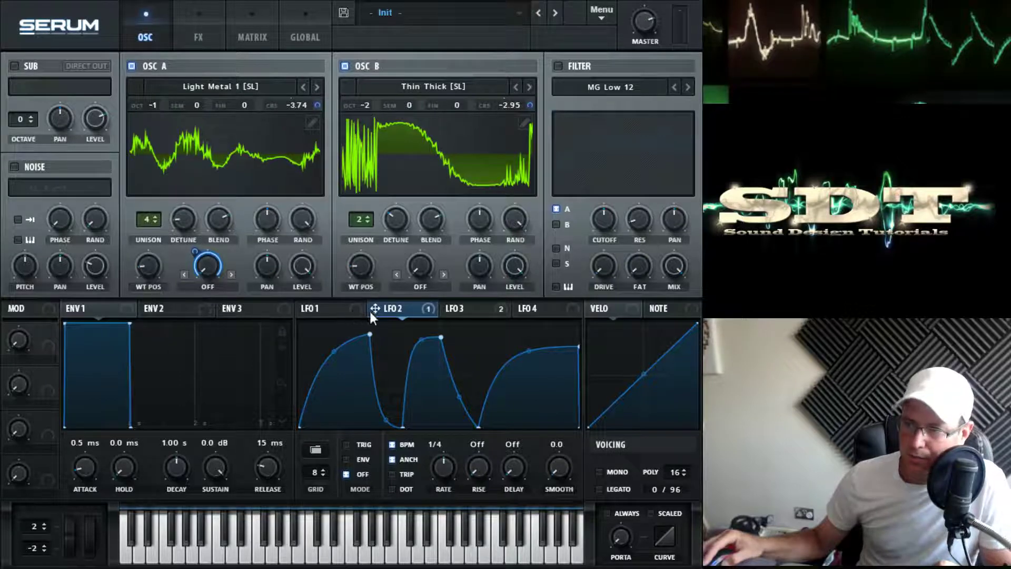
left_click_drag(374, 312, 402, 304)
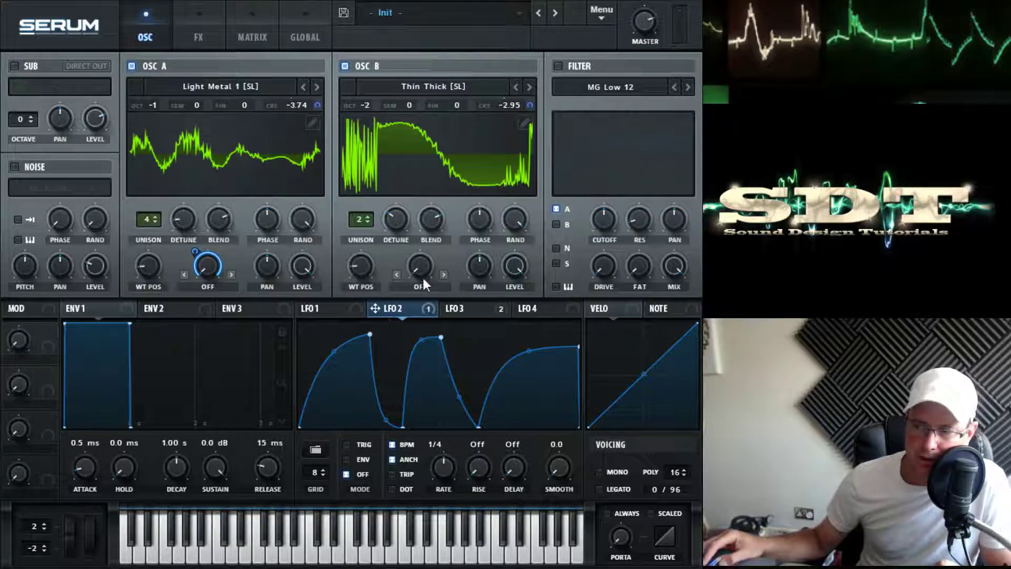
left_click_drag(375, 309, 419, 266)
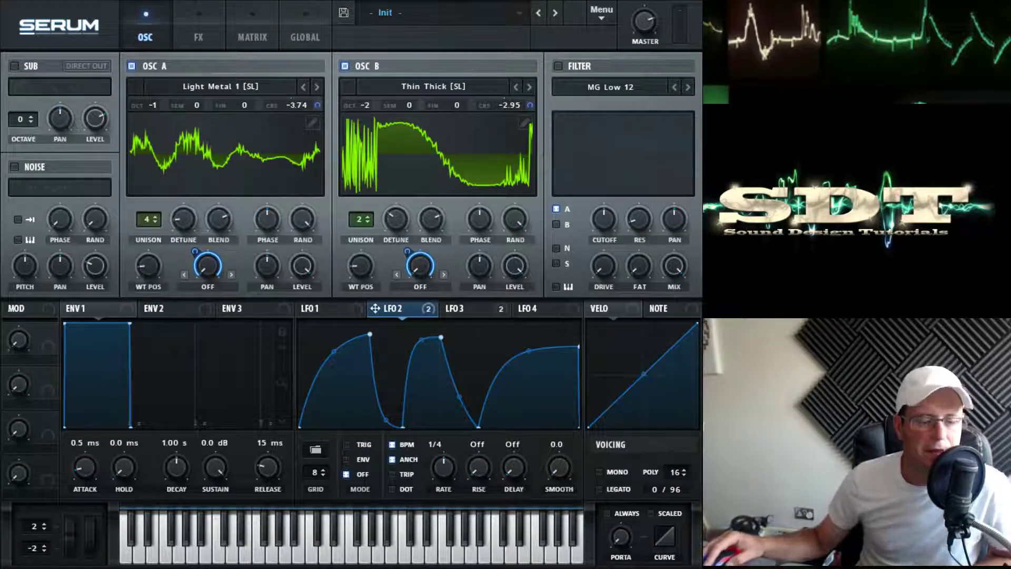
Set the warp mode of both oscillators to Bend -.
left_click(224, 286)
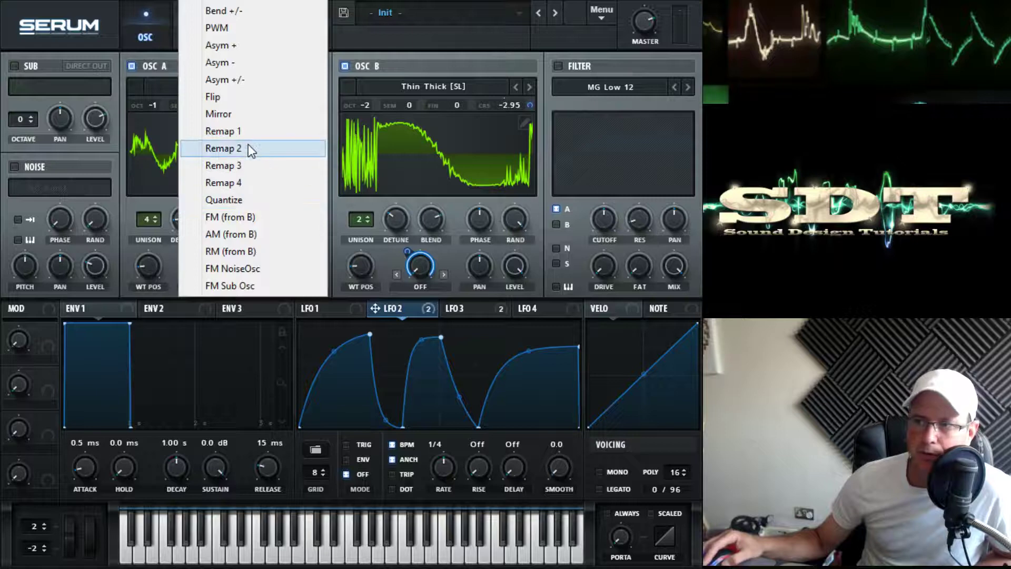
left_click(224, 7)
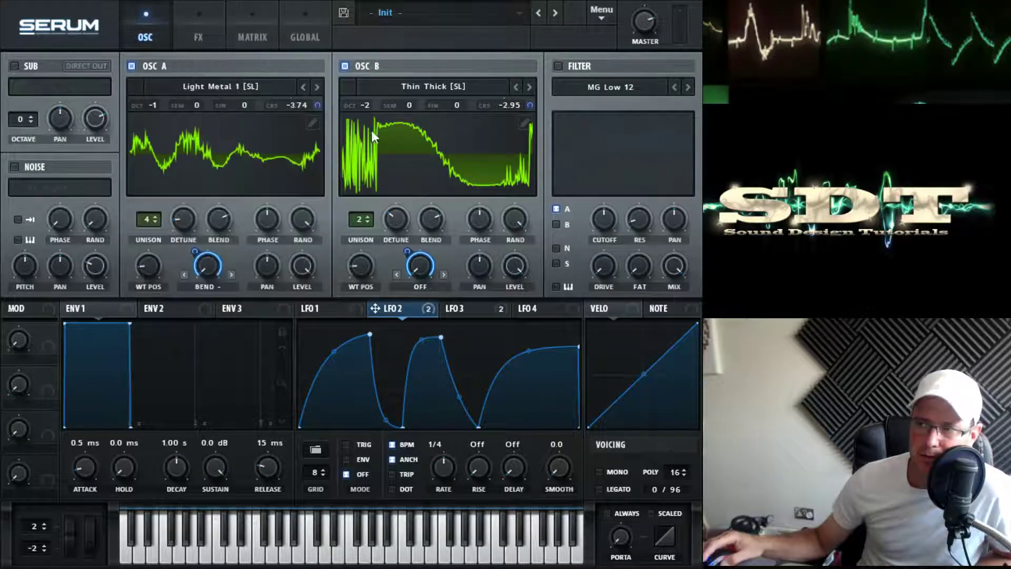
left_click(428, 285)
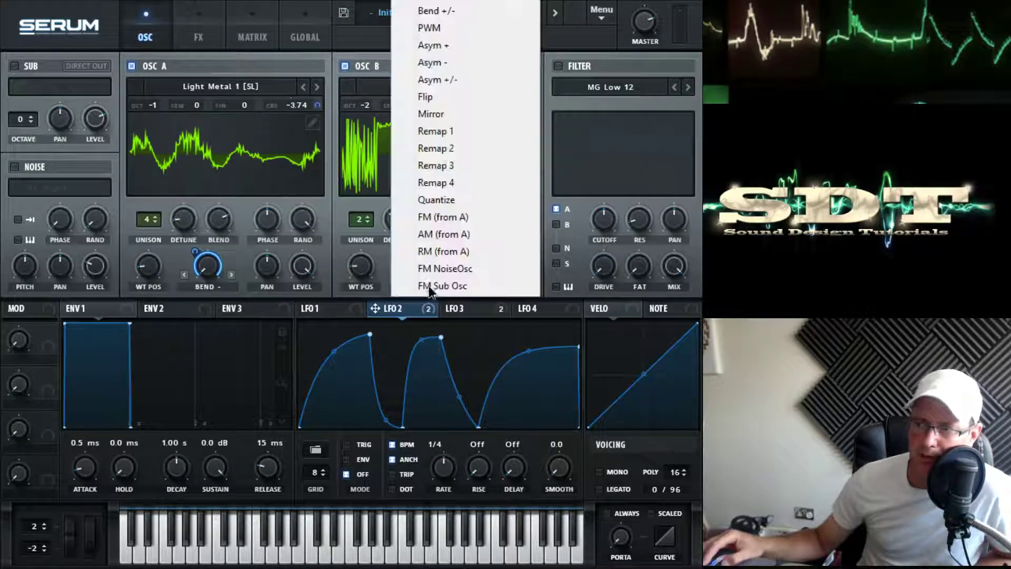
left_click(438, 6)
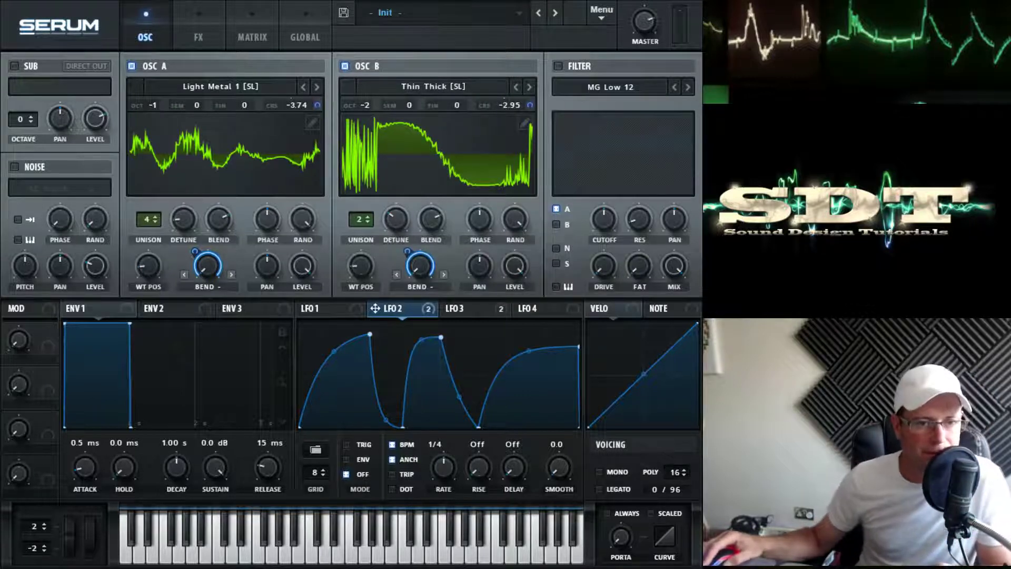
Reduce LFO 2's depth on both warp amounts to about half and slow LFO 2's rate to one bar.
left_click_drag(415, 252, 404, 289)
left_click_drag(199, 252, 194, 280)
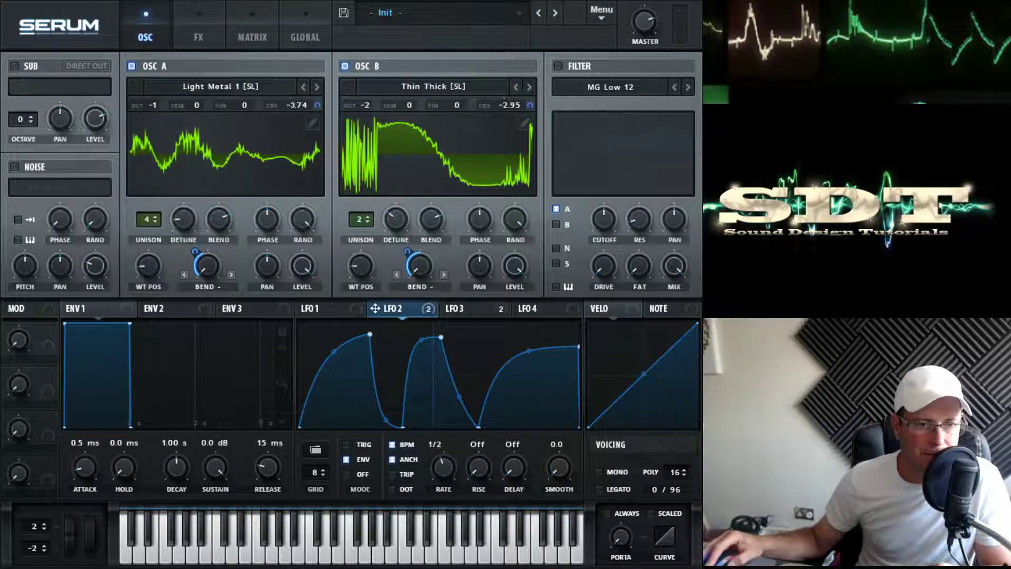
left_click_drag(450, 469, 450, 485)
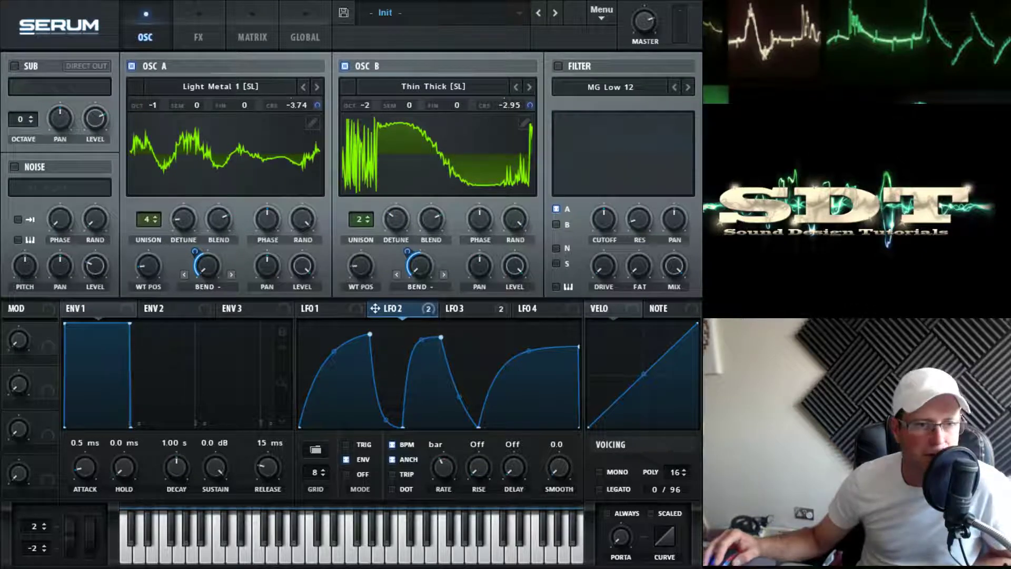
Shape Env 2 as a straight linear rise with an attack of 2.96 s.
left_click(167, 308)
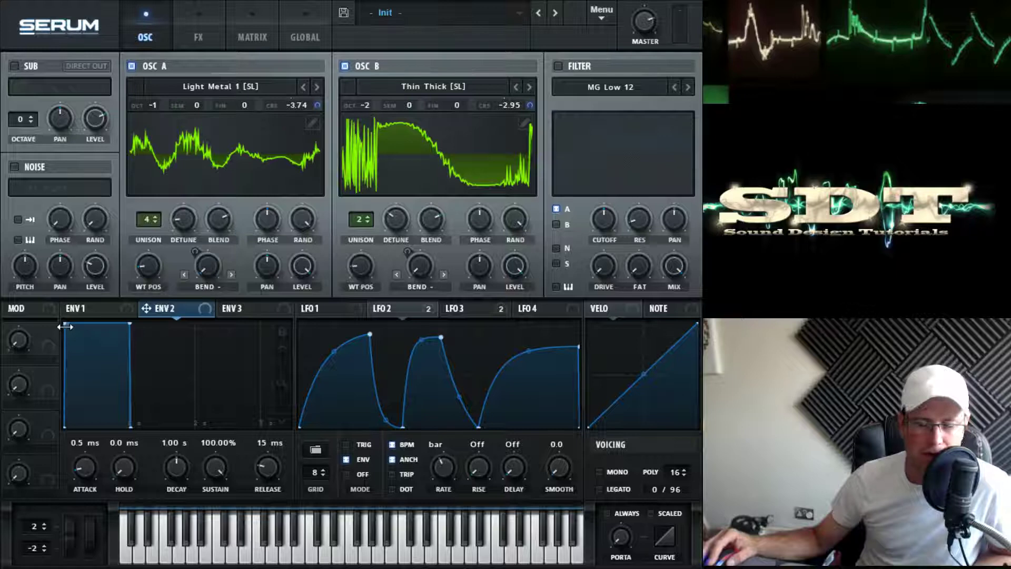
left_click_drag(65, 326, 282, 319)
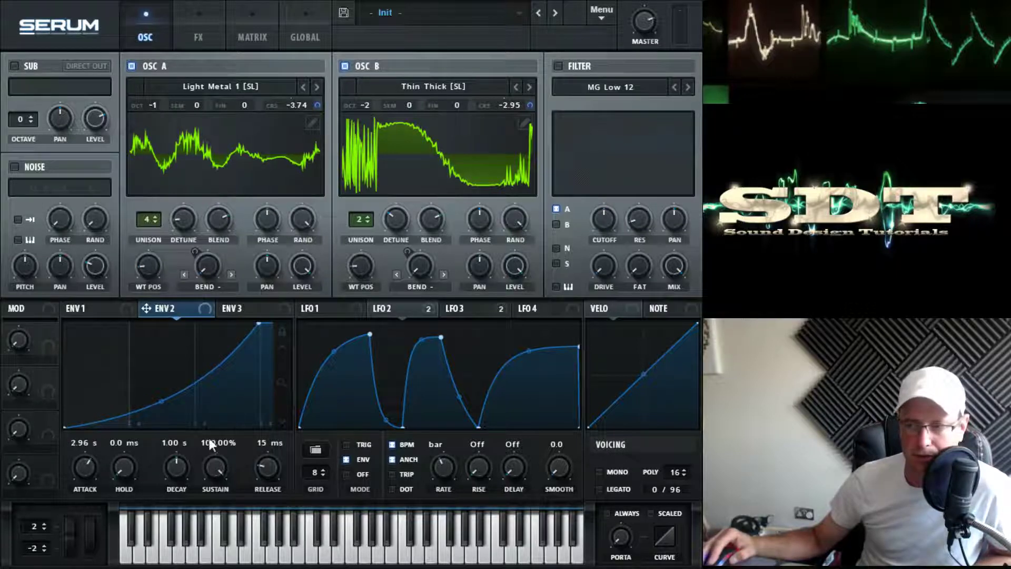
left_click_drag(172, 402, 163, 392)
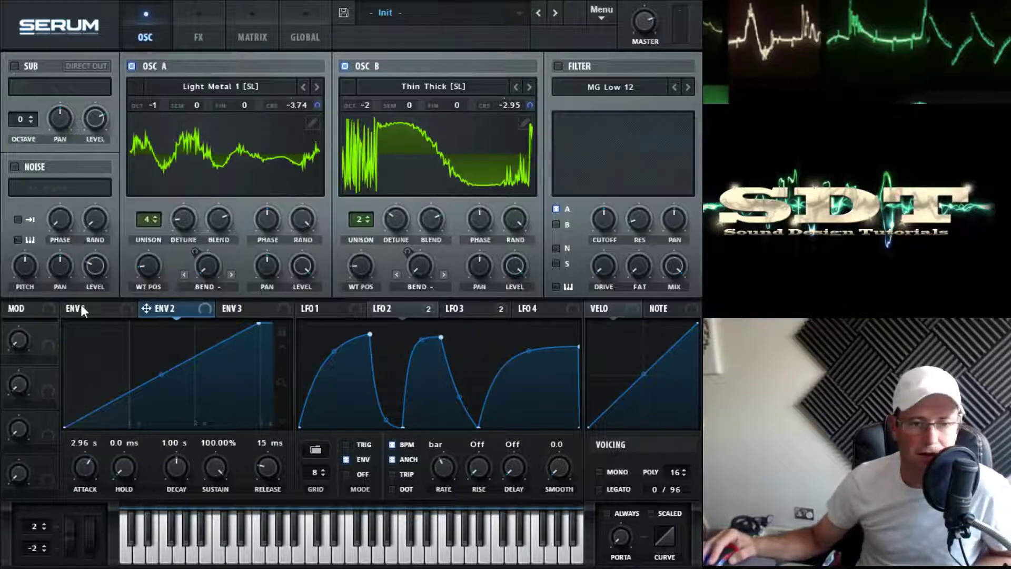
Assign Env 2 to the wavetable position of both oscillators and shorten its attack to 2.39 s.
left_click_drag(149, 312, 150, 266)
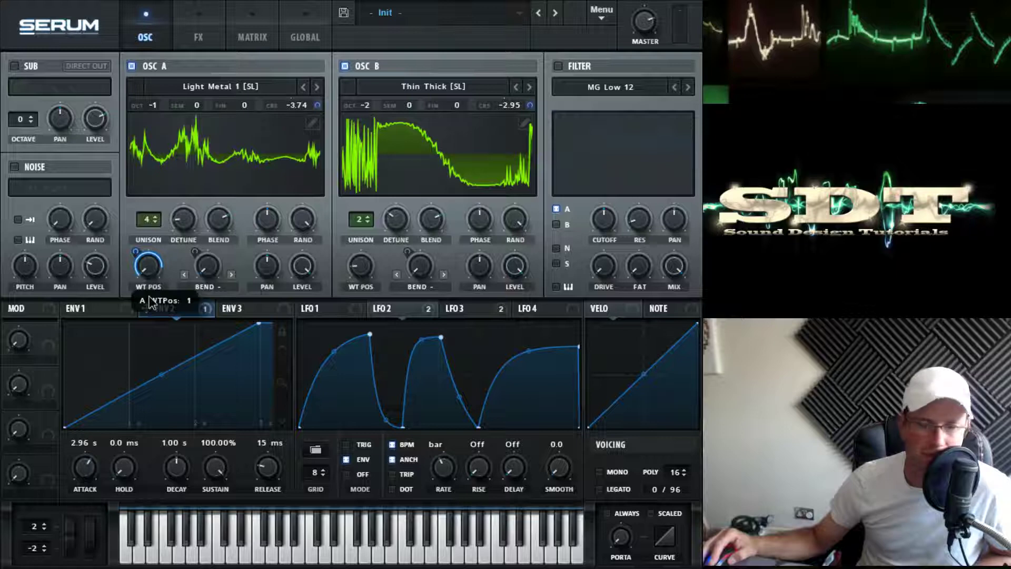
left_click_drag(146, 308, 359, 267)
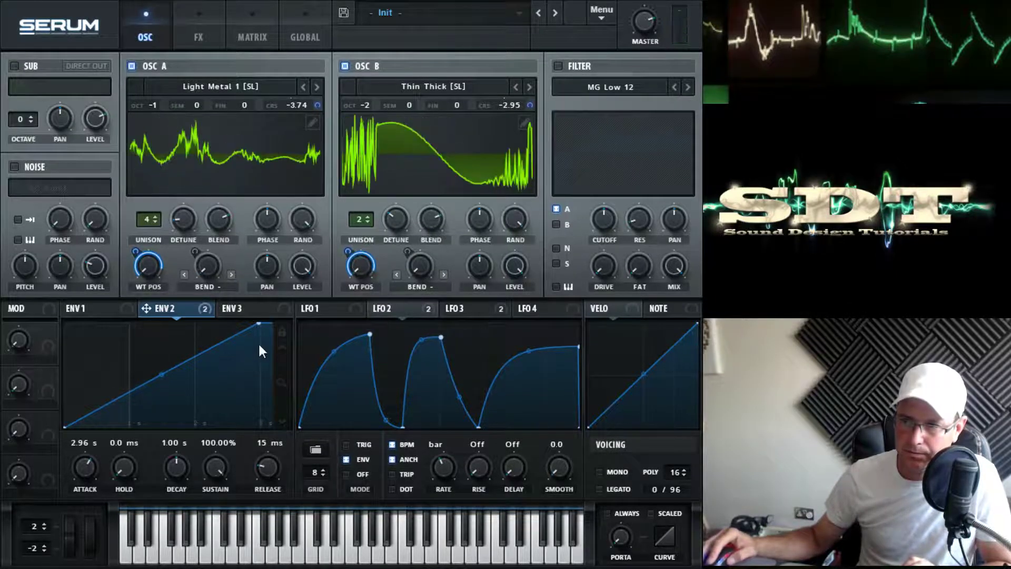
left_click_drag(259, 324, 241, 324)
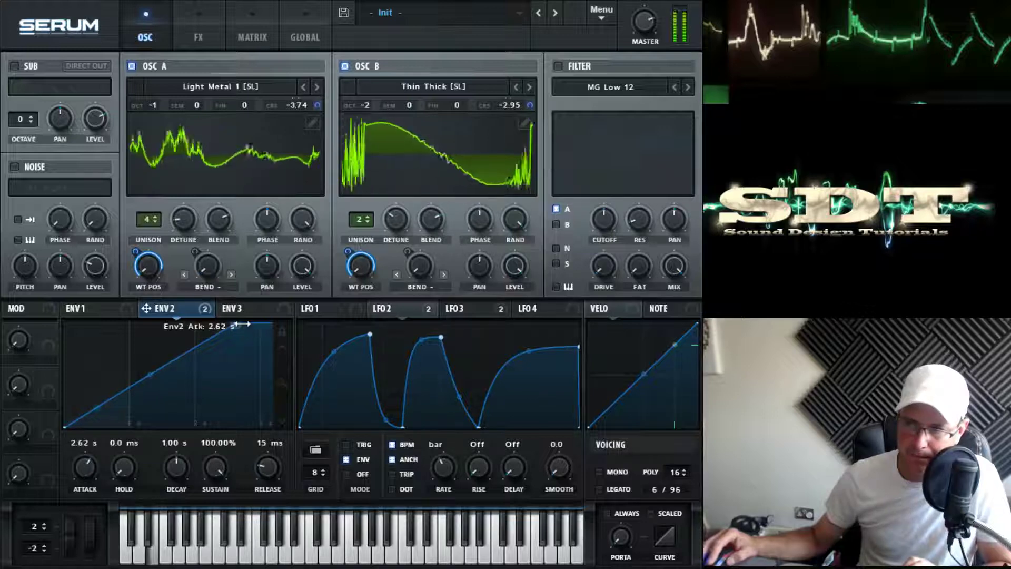
left_click_drag(241, 323, 238, 339)
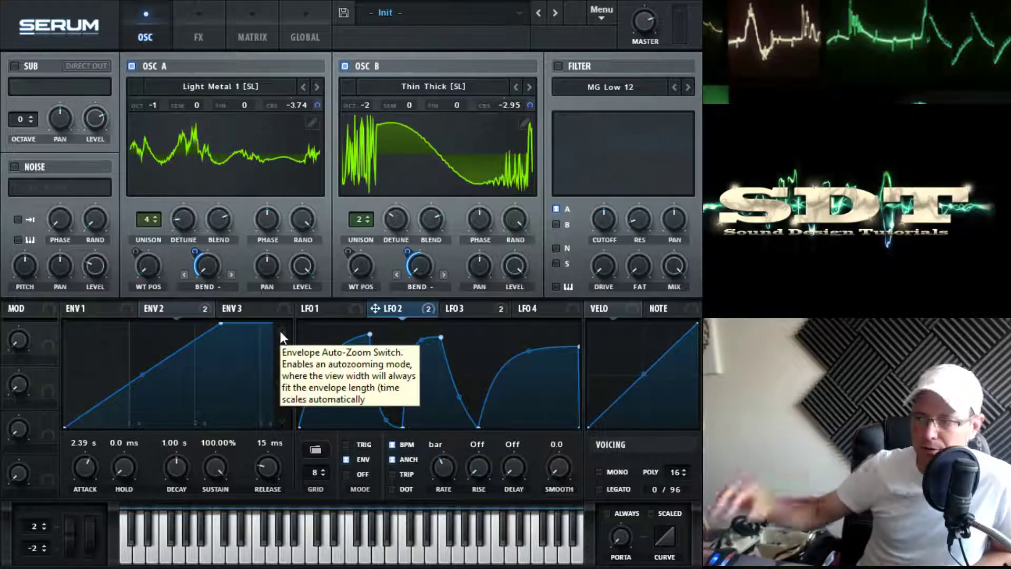
Enable the filter, choose the HP 12 type and lower its cutoff to roughly a third of its range.
left_click(558, 66)
left_click(611, 87)
mouse_move(646, 142)
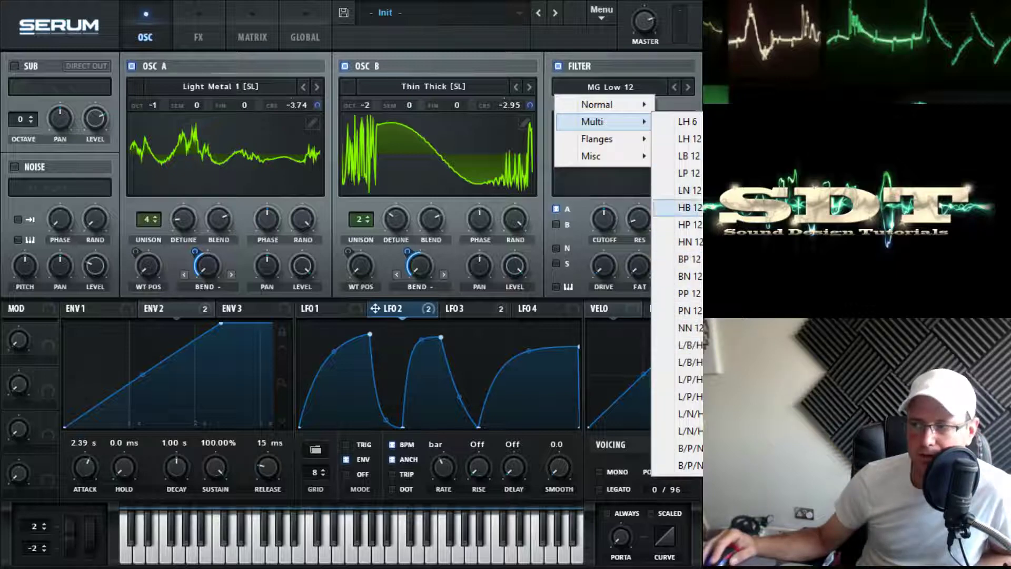
left_click(690, 224)
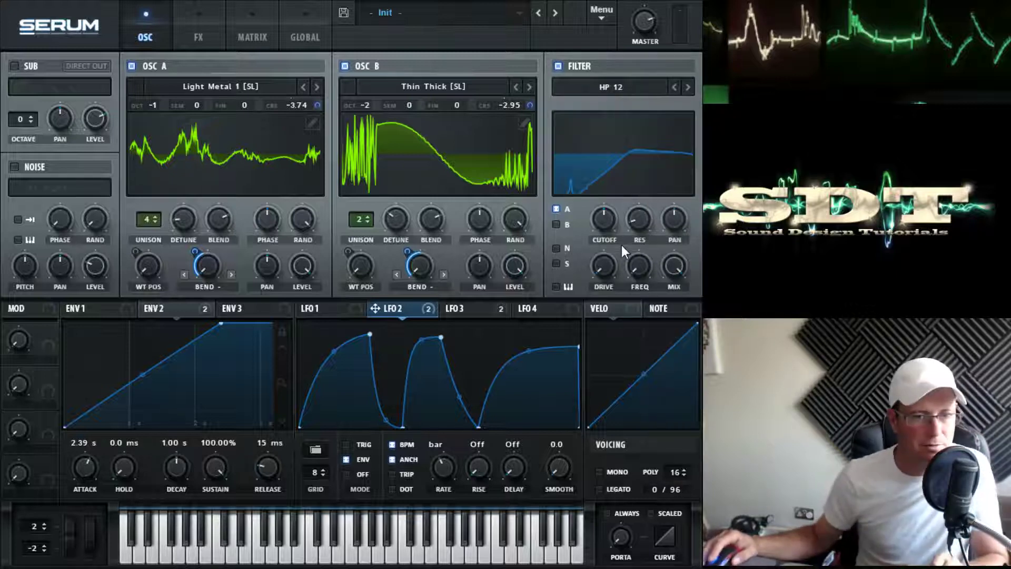
left_click_drag(605, 224, 605, 239)
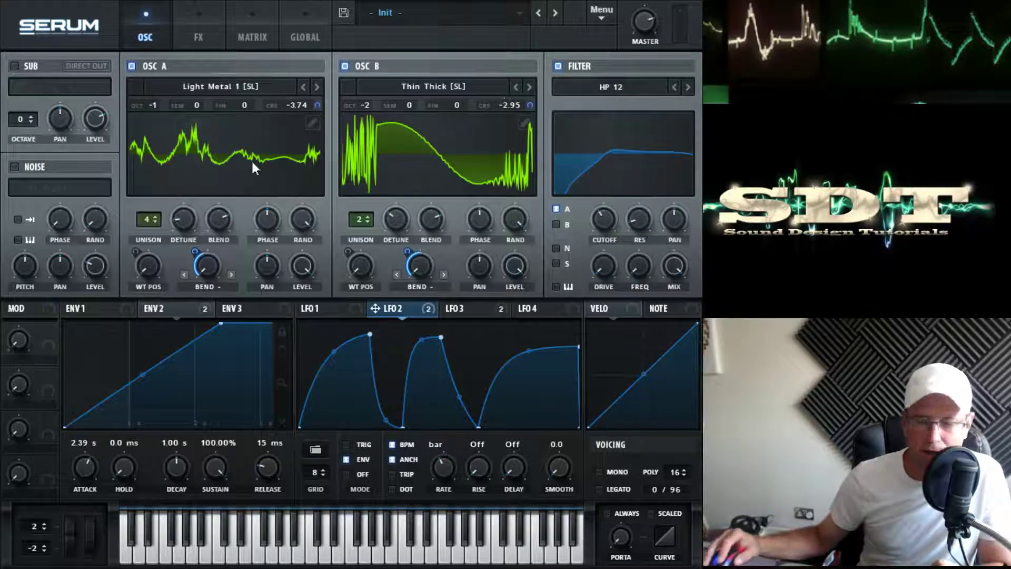
left_click_drag(600, 220, 593, 227)
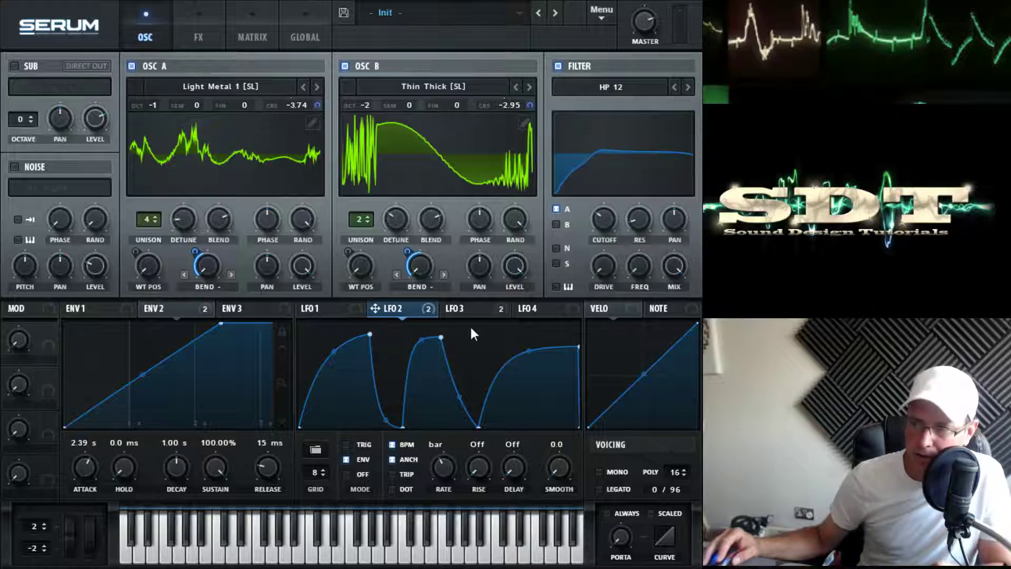
Modulate the filter cutoff with a moderate amount of LFO 2 and raise resonance and drive to slightly above halfway.
left_click_drag(381, 308, 600, 213)
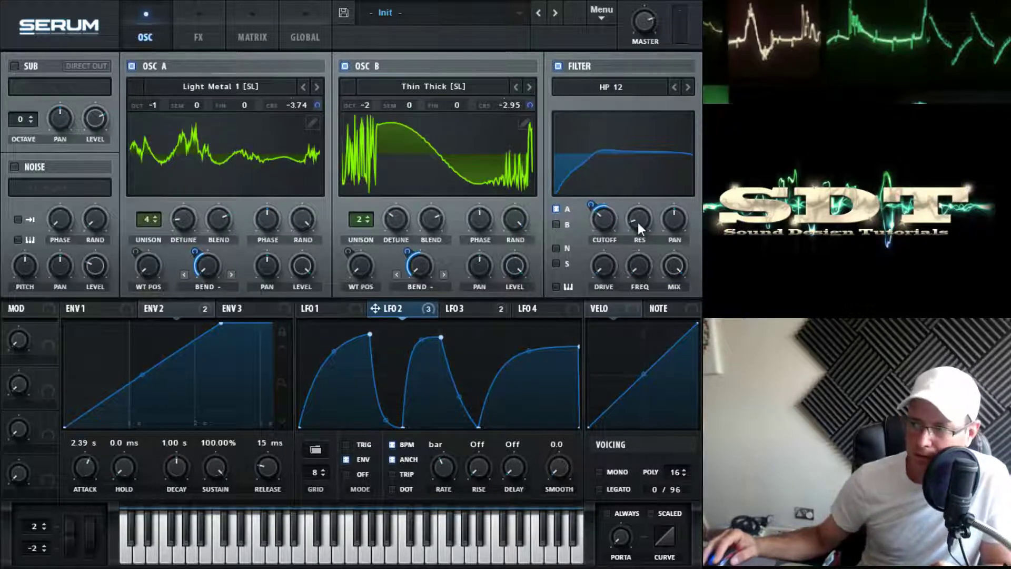
left_click_drag(638, 220, 643, 174)
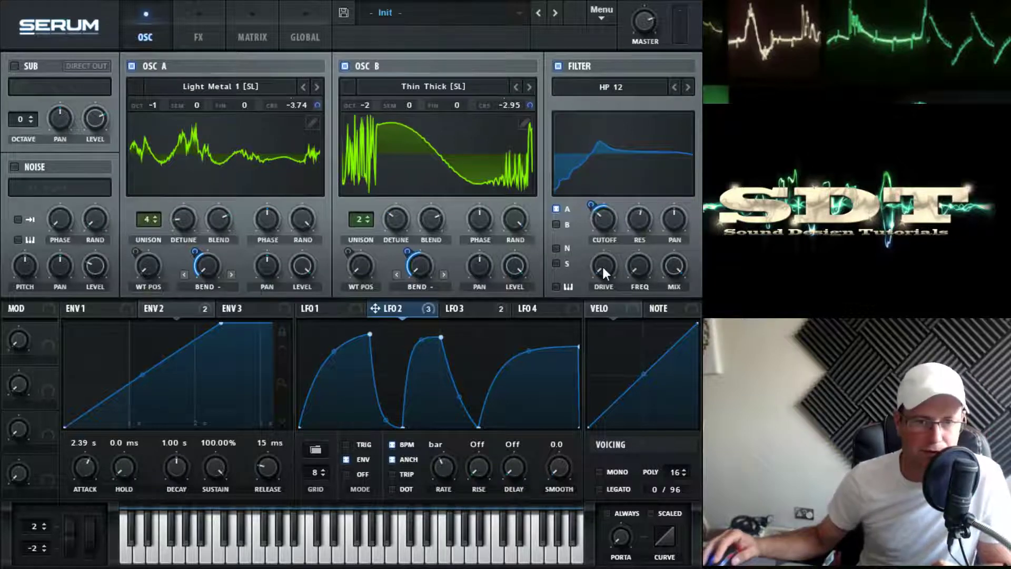
left_click_drag(604, 265, 617, 182)
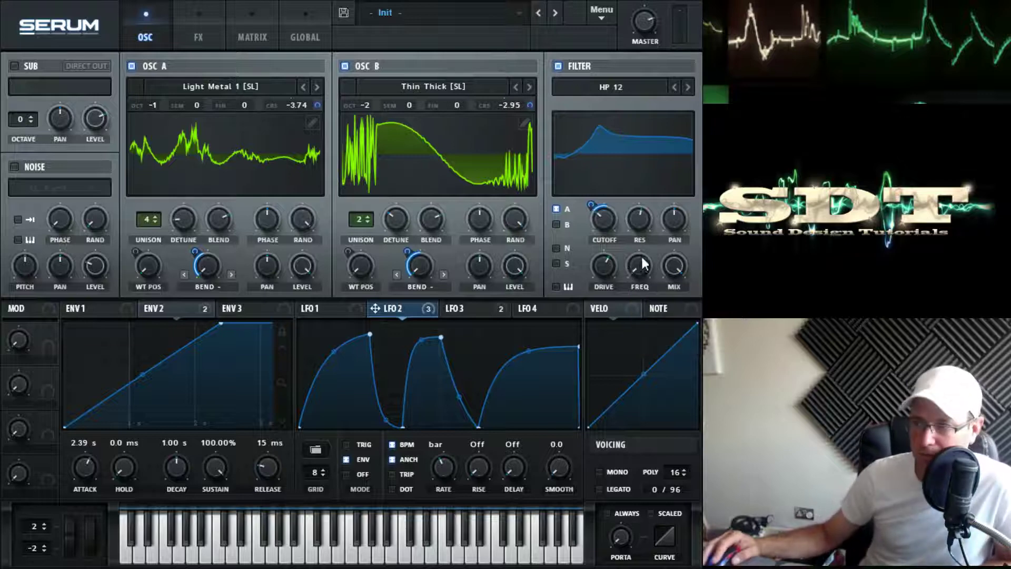
Raise the filter's Freq control to about three-quarters and modulate it with LFO 2 at a moderate negative depth.
left_click_drag(633, 272, 630, 137)
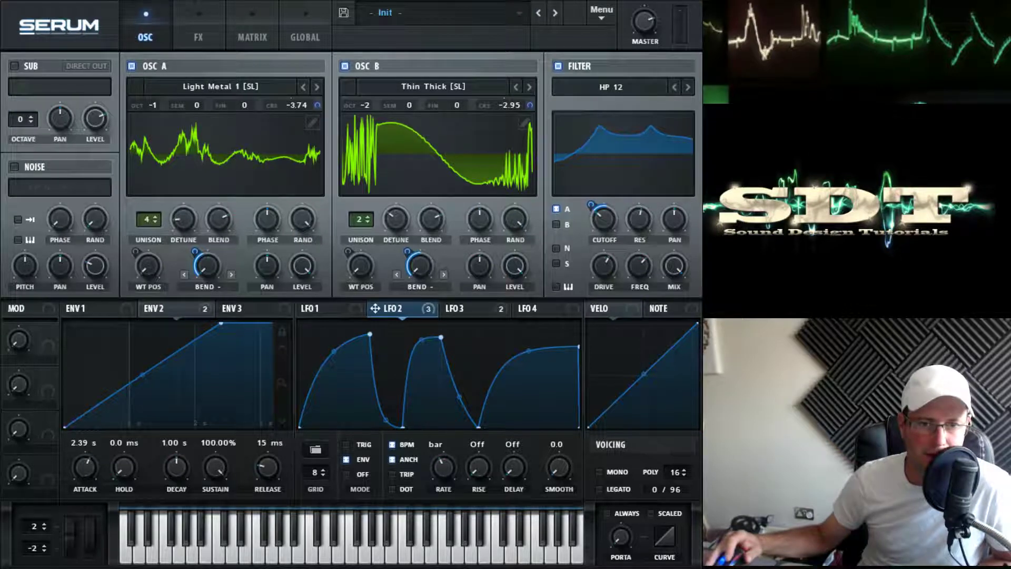
left_click_drag(646, 263, 646, 253)
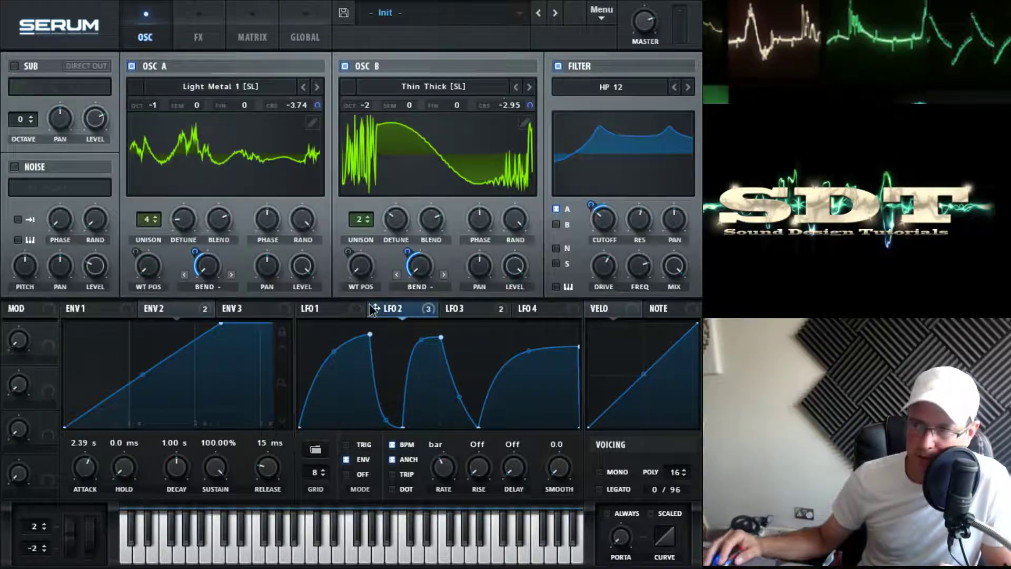
left_click_drag(375, 309, 641, 268)
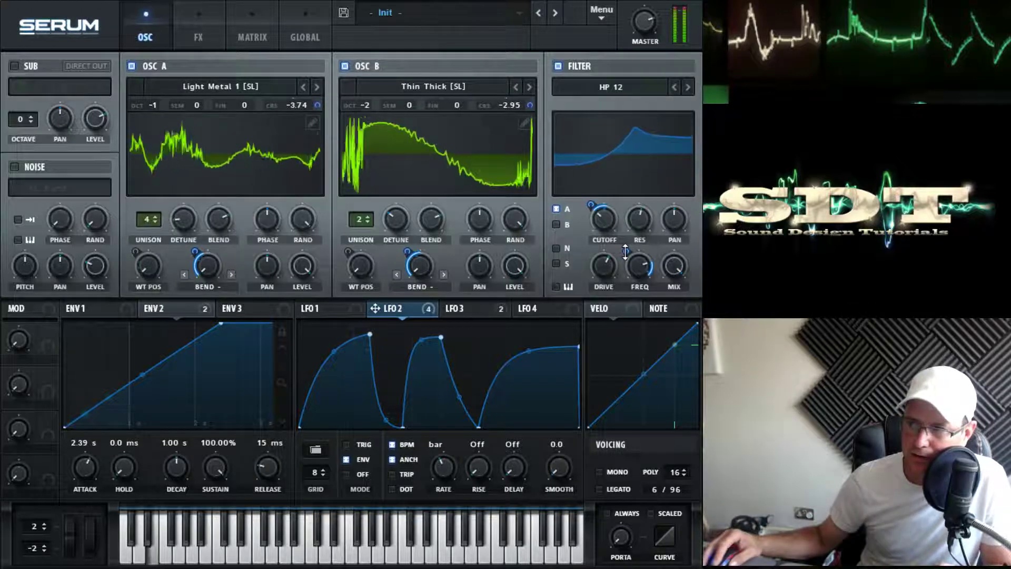
left_click_drag(626, 251, 618, 285)
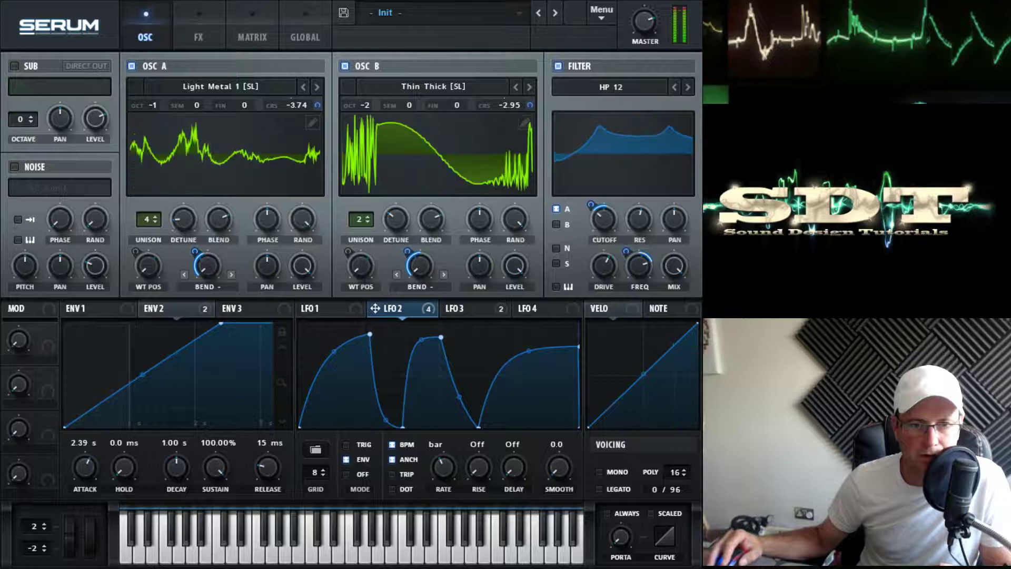
left_click_drag(628, 250, 628, 246)
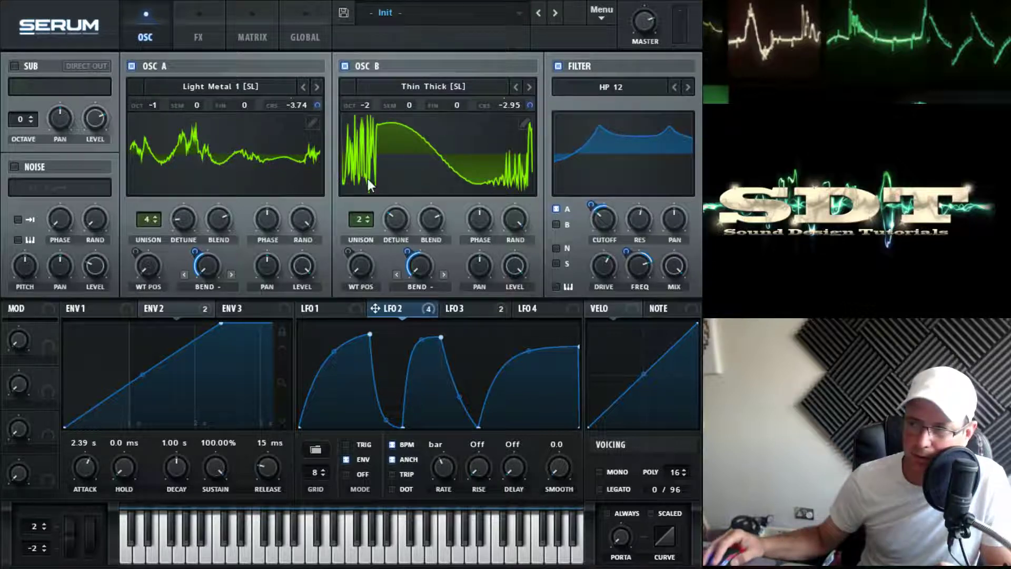
Fine-tune the filter cutoff and its LFO 2 depth, and set the polyphony to 32 voices.
left_click_drag(590, 209, 582, 206)
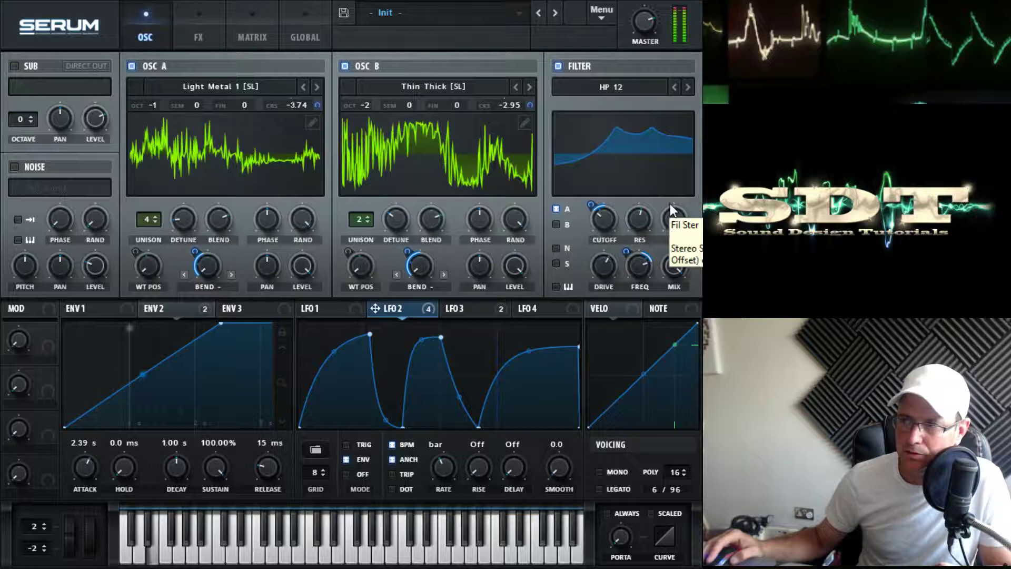
mouse_move(601, 219)
left_mouse_down()
mouse_move(600, 199)
mouse_move(595, 216)
left_mouse_up()
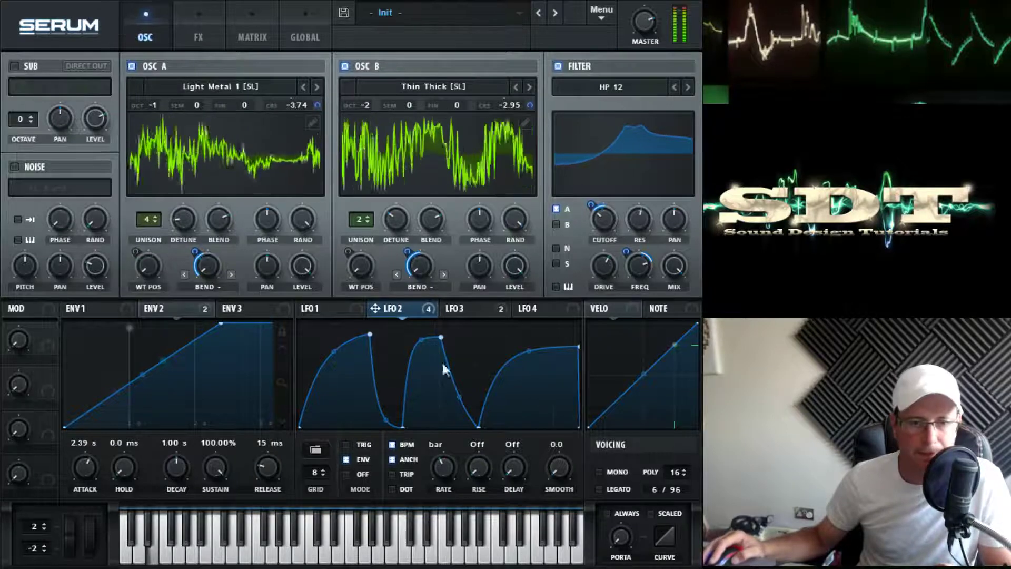
left_click_drag(671, 475, 663, 321)
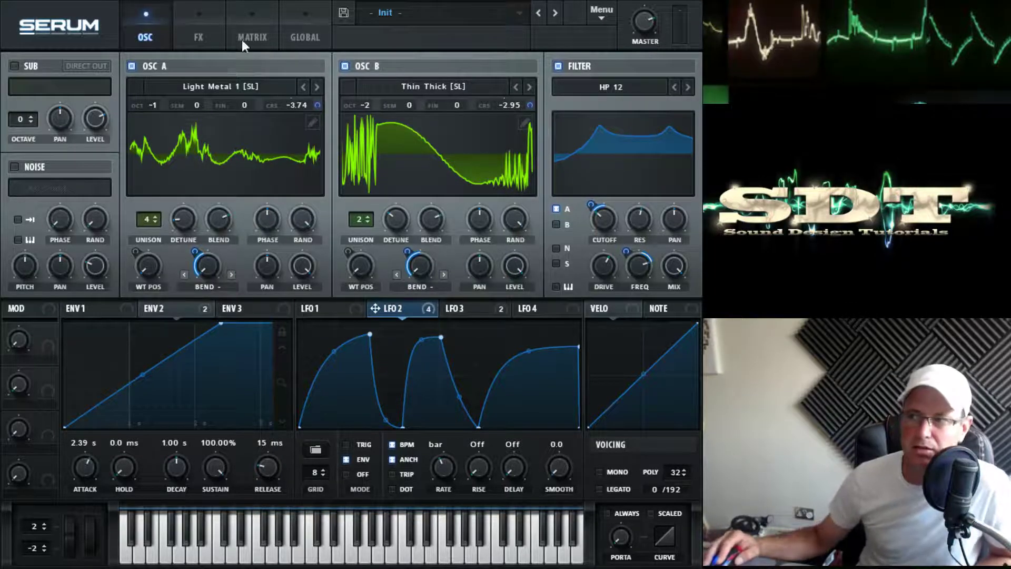
Enable Hyper/Dimension, reduce the Hyper mix slightly, raise the Dimension mix to about half, and lower the master volume to about half.
left_click(202, 38)
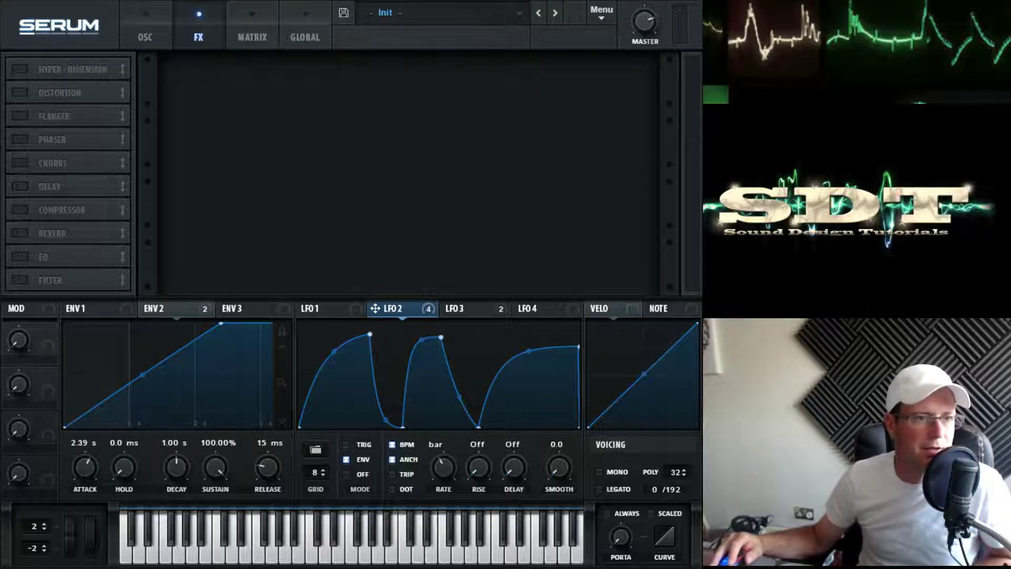
left_click(58, 72)
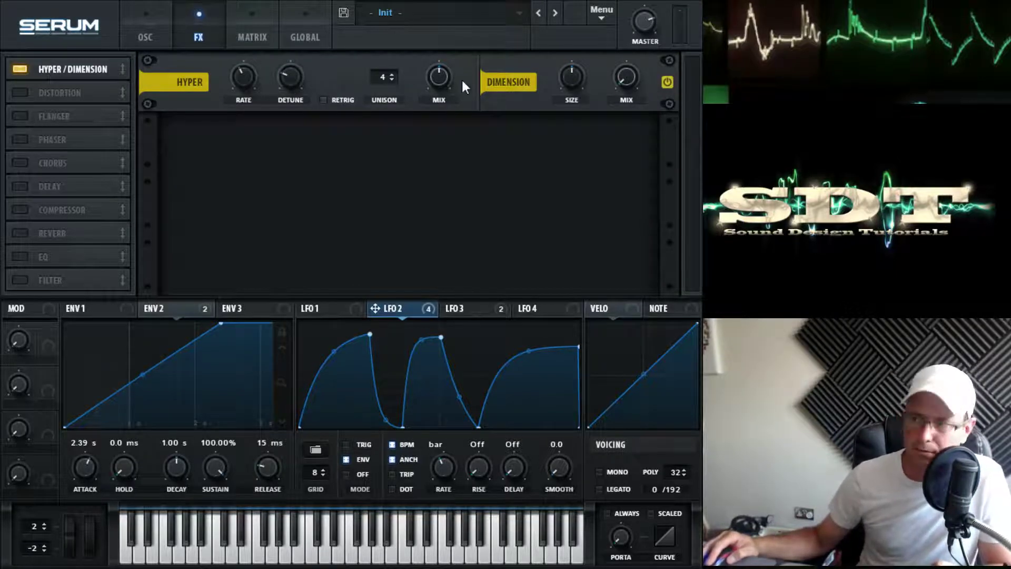
mouse_move(436, 88)
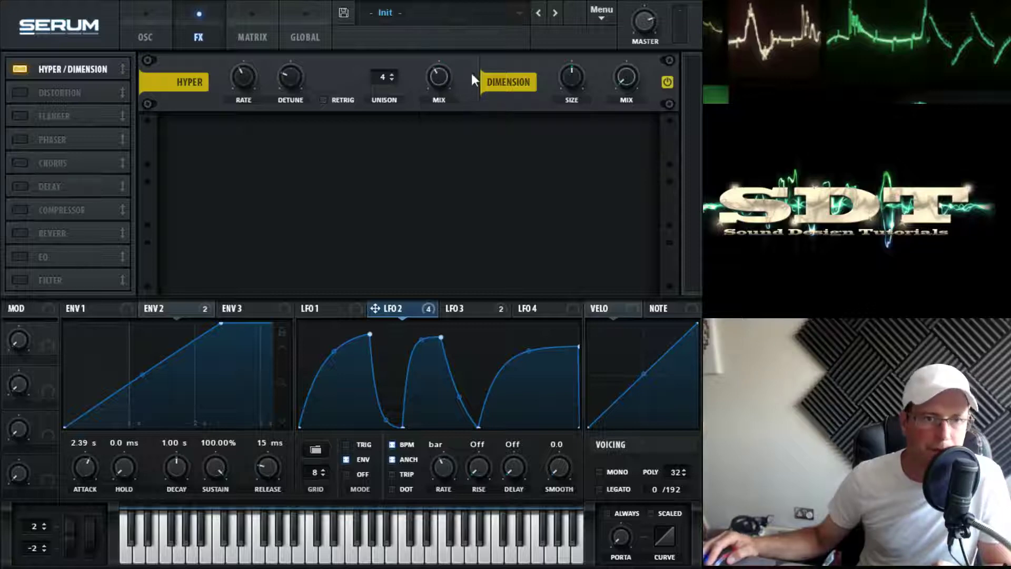
left_click_drag(638, 79, 641, 2)
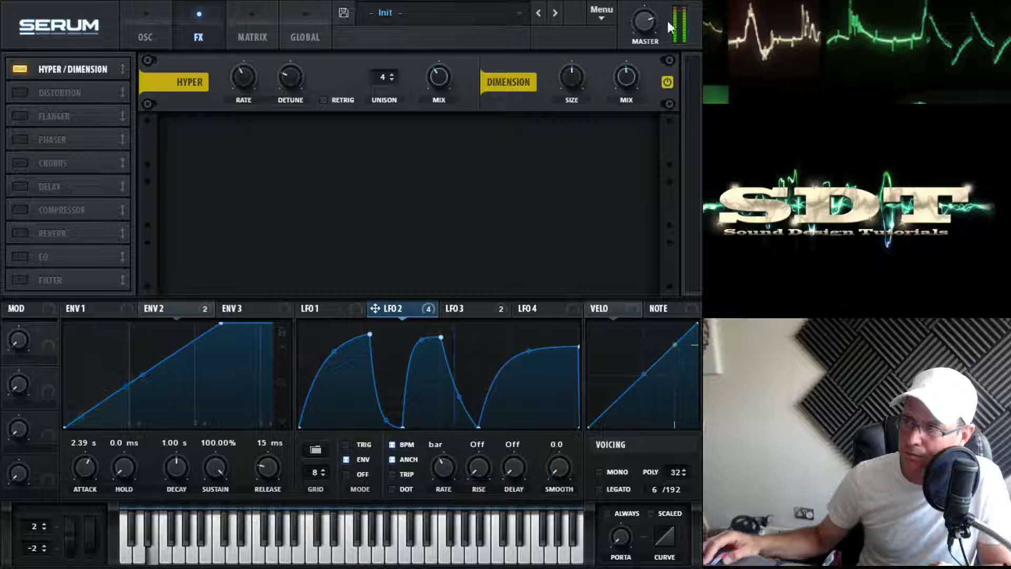
mouse_move(647, 26)
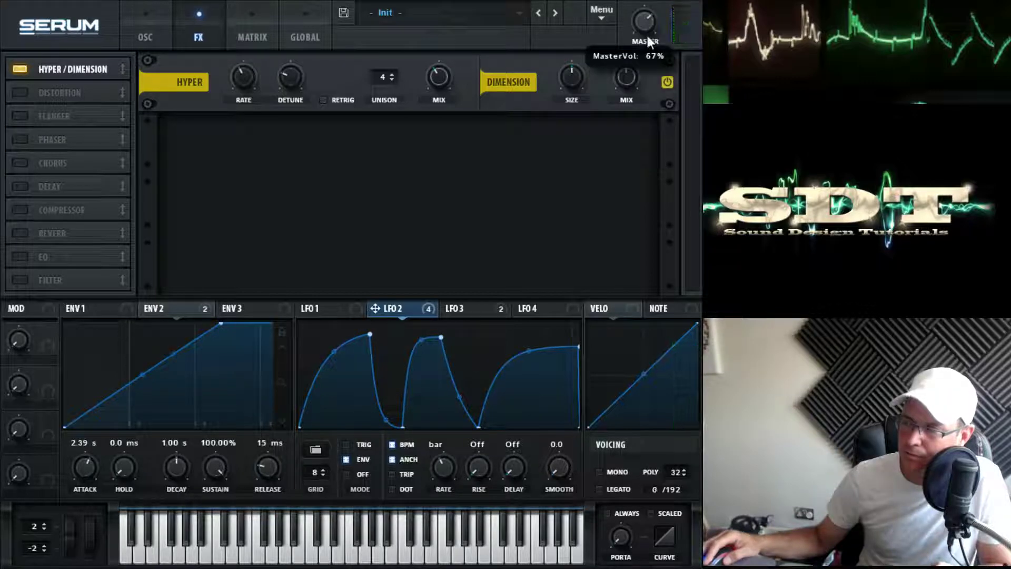
left_click_drag(646, 35, 656, 67)
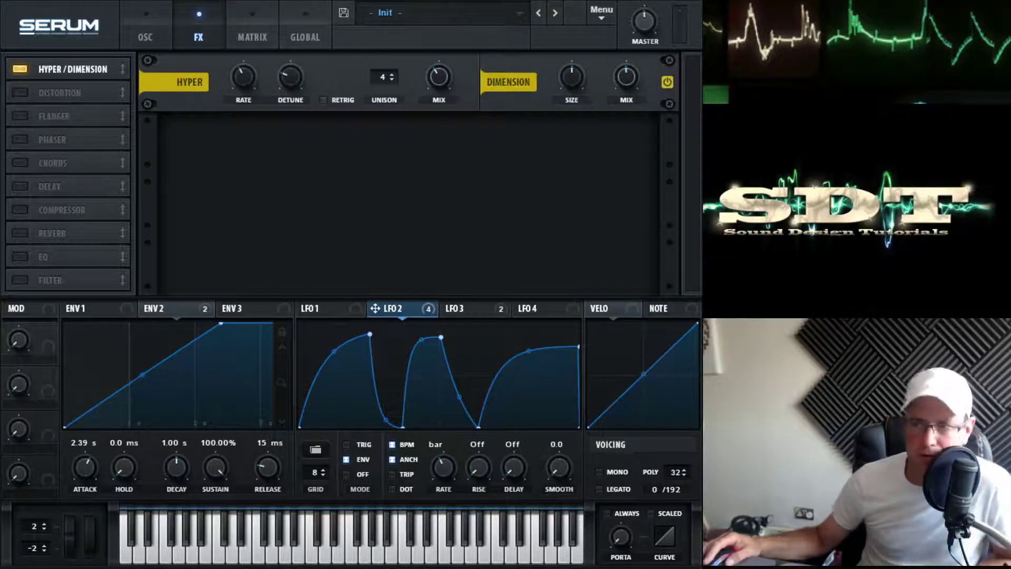
Add distortion in Diode 1 mode with minimal drive and a low wet mix.
left_click(18, 95)
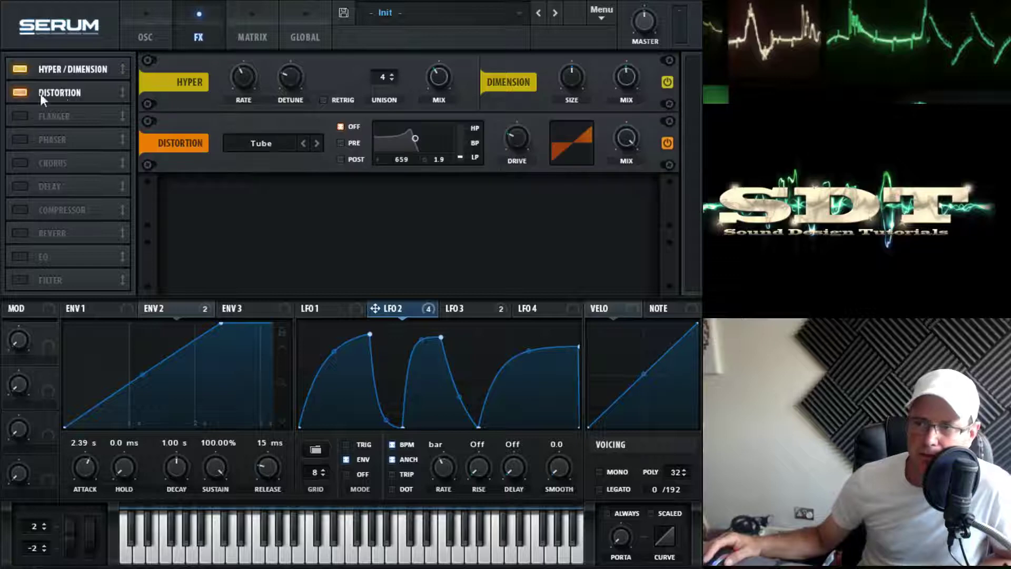
left_click(264, 144)
left_click(282, 228)
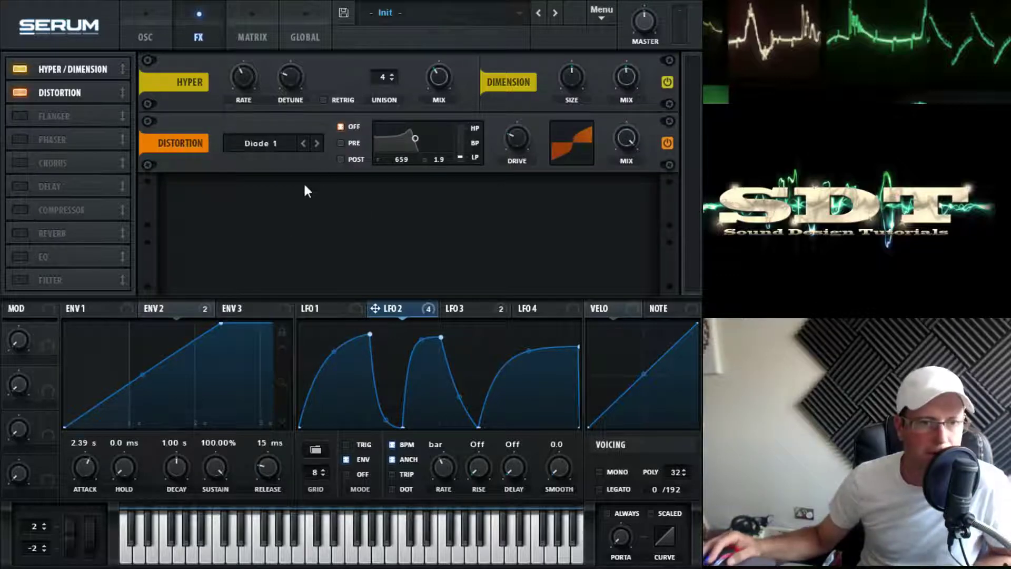
left_click_drag(522, 134, 526, 270)
left_click_drag(626, 150, 633, 236)
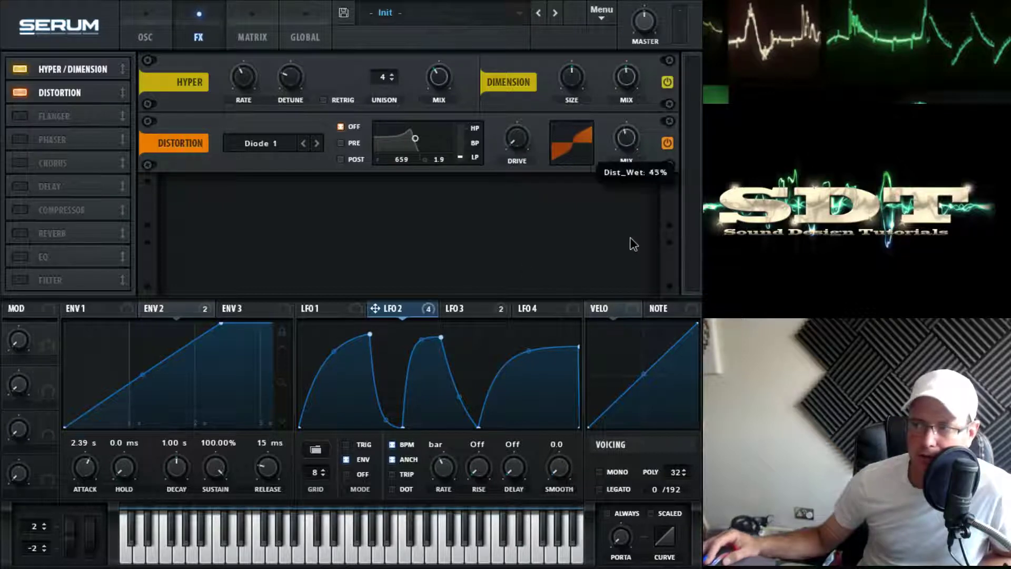
left_click_drag(630, 282, 633, 319)
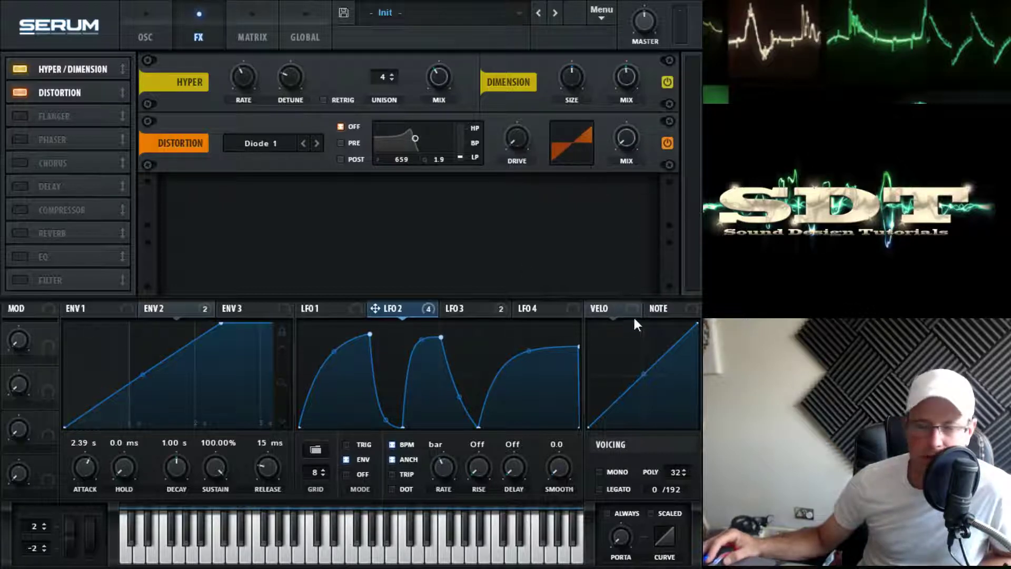
Modulate the distortion mix with LFO 2 at an amount of about 14 while auditioning the sound.
key("space")
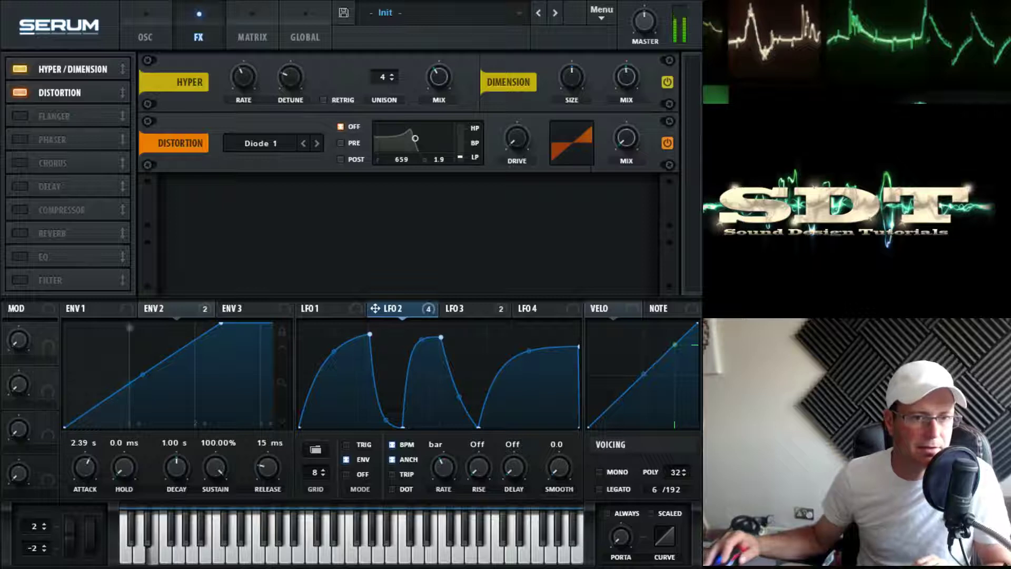
left_click_drag(375, 308, 607, 192)
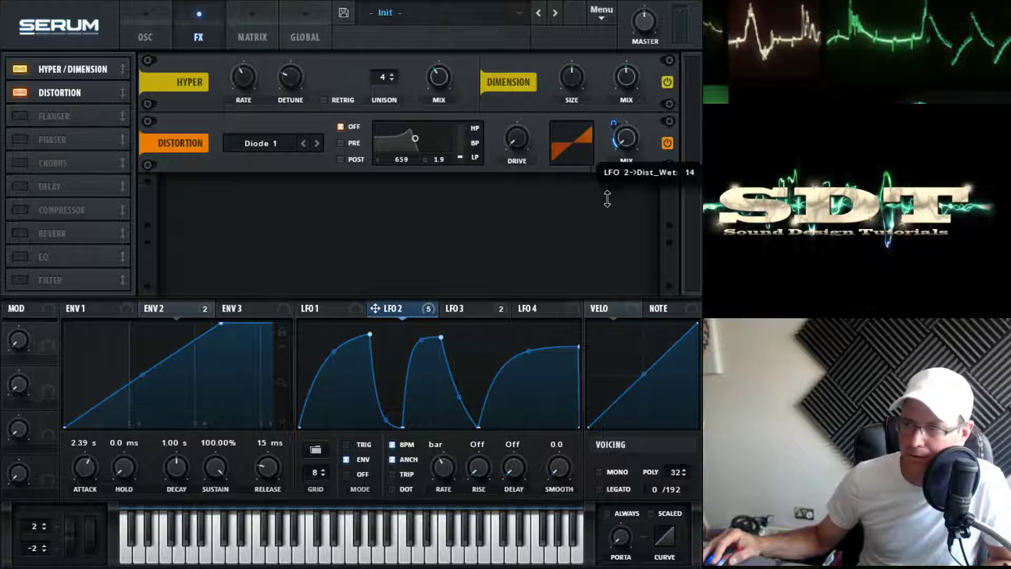
key("space")
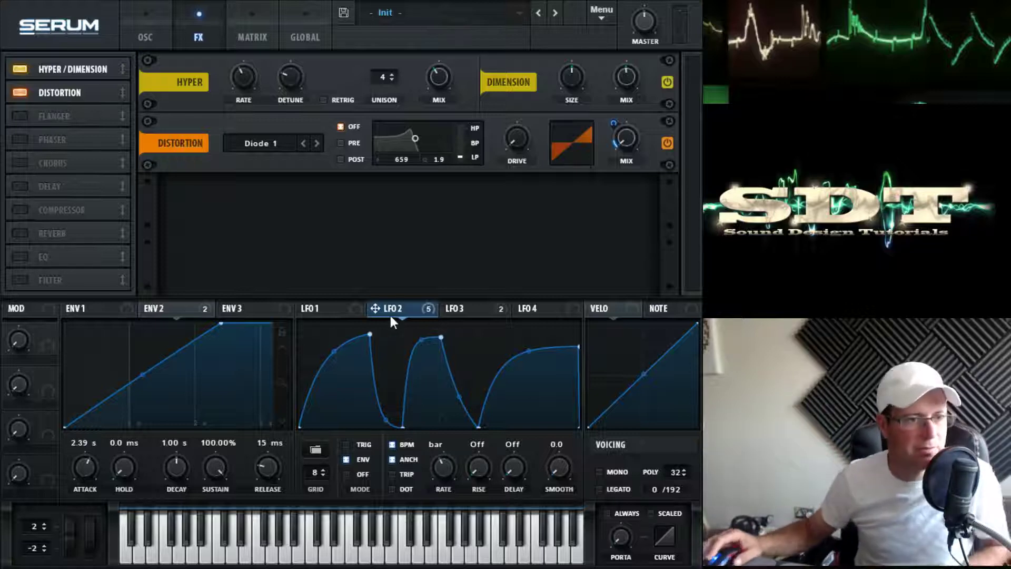
Enable the chorus, lower its rate to minimum and reduce its mix to roughly a fifth.
left_click(20, 163)
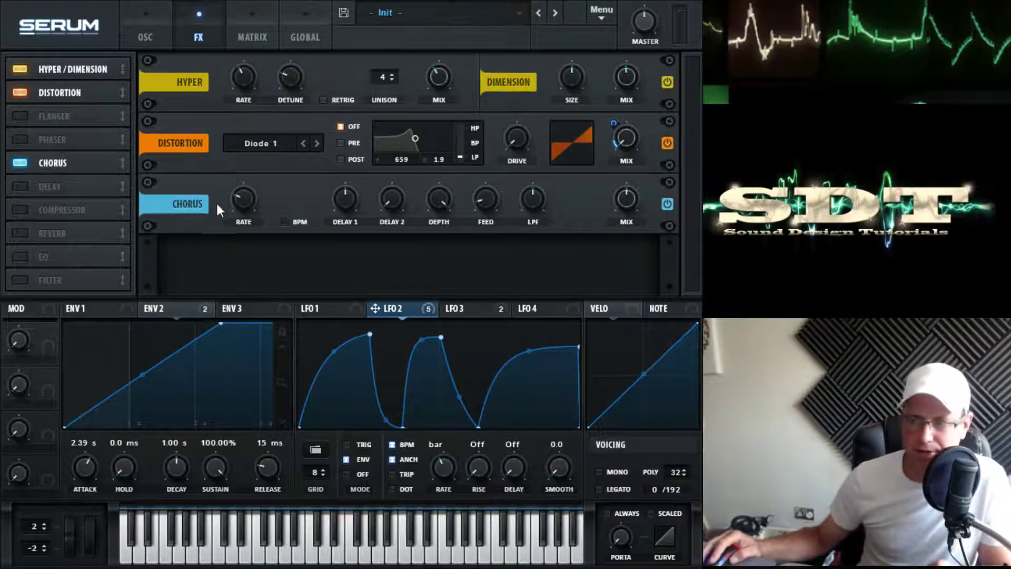
left_click_drag(248, 194, 241, 215)
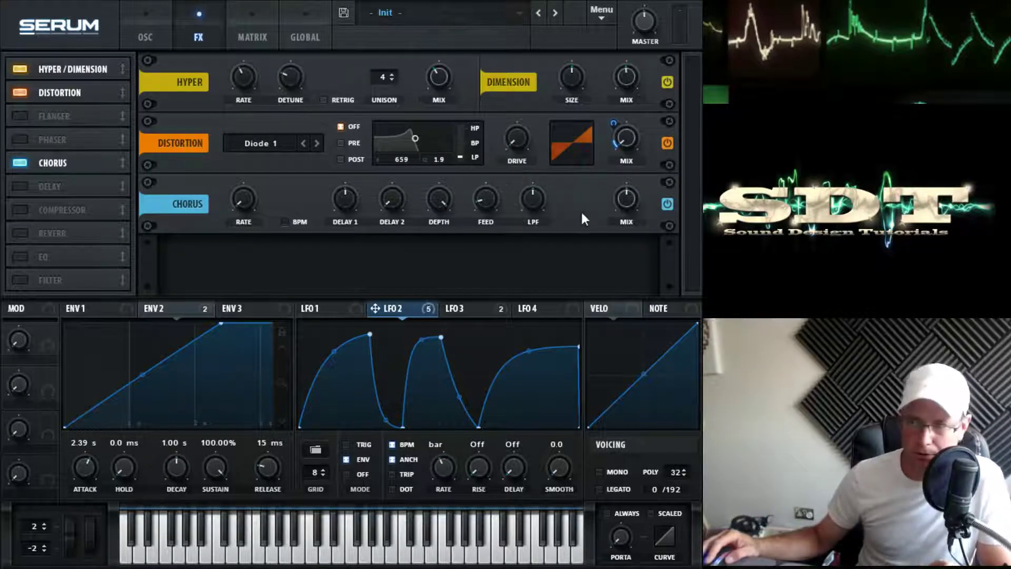
left_click_drag(632, 195, 633, 254)
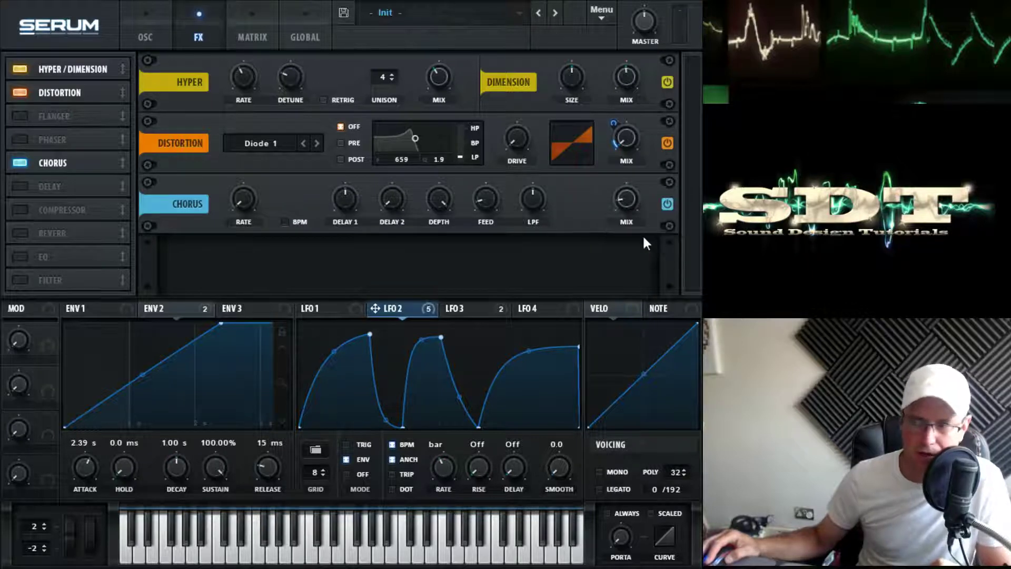
Try a compressor with a shorter attack and slightly raised gain, compare the sound with it bypassed, and switch it off.
left_click(51, 210)
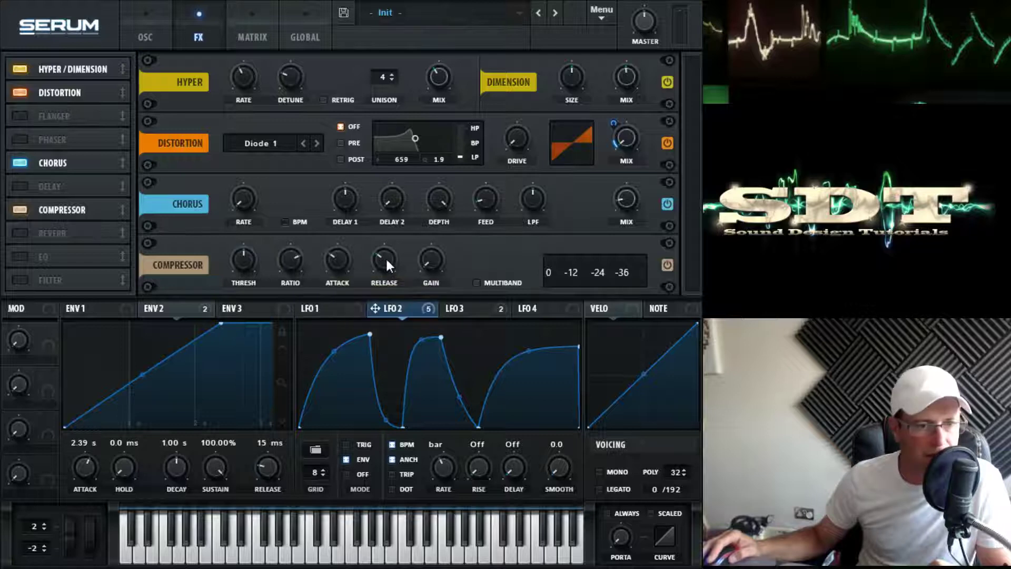
mouse_move(428, 262)
left_mouse_down()
mouse_move(432, 228)
mouse_move(430, 244)
left_mouse_up()
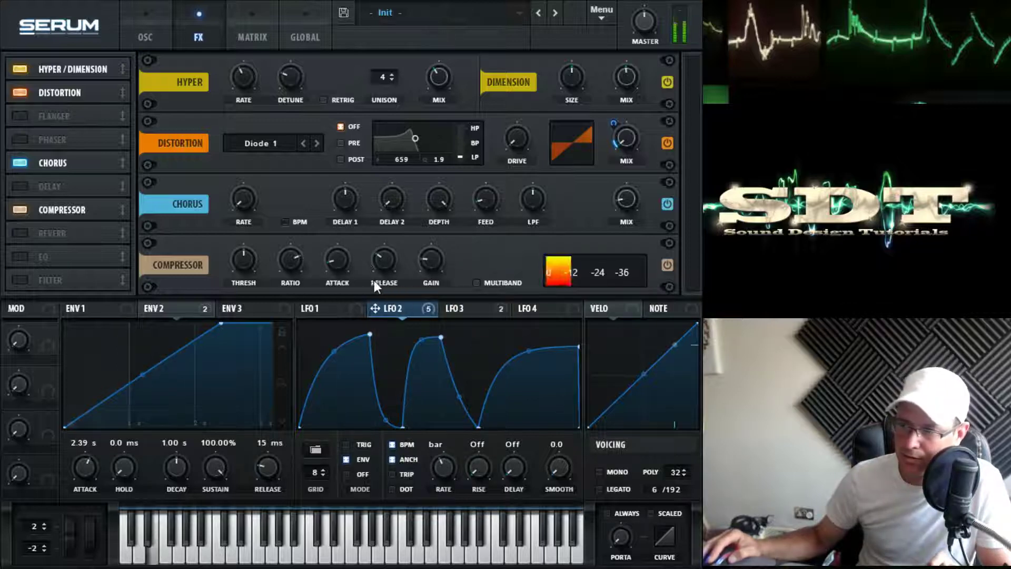
left_click(21, 210)
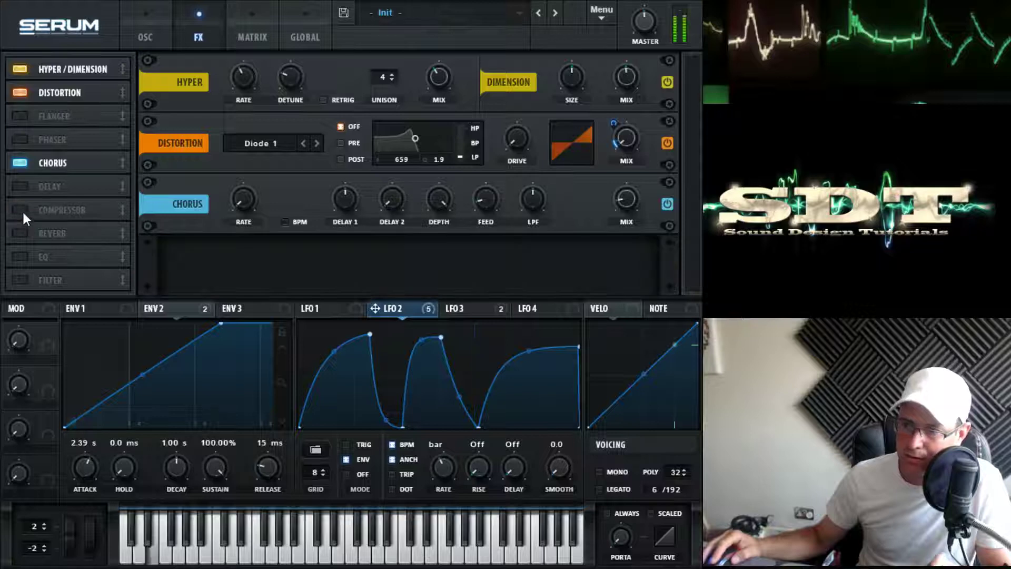
left_click(24, 206)
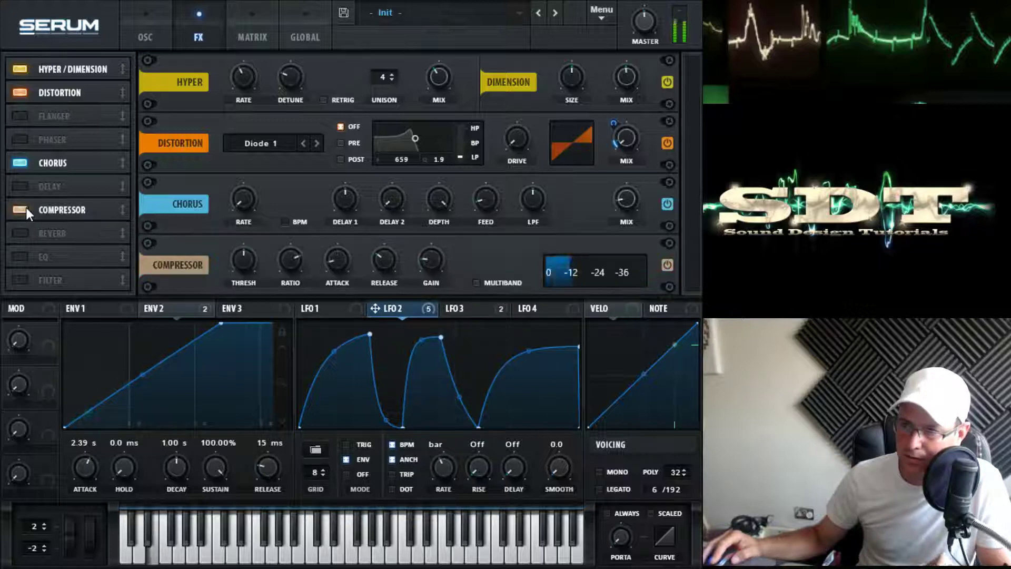
left_click(27, 207)
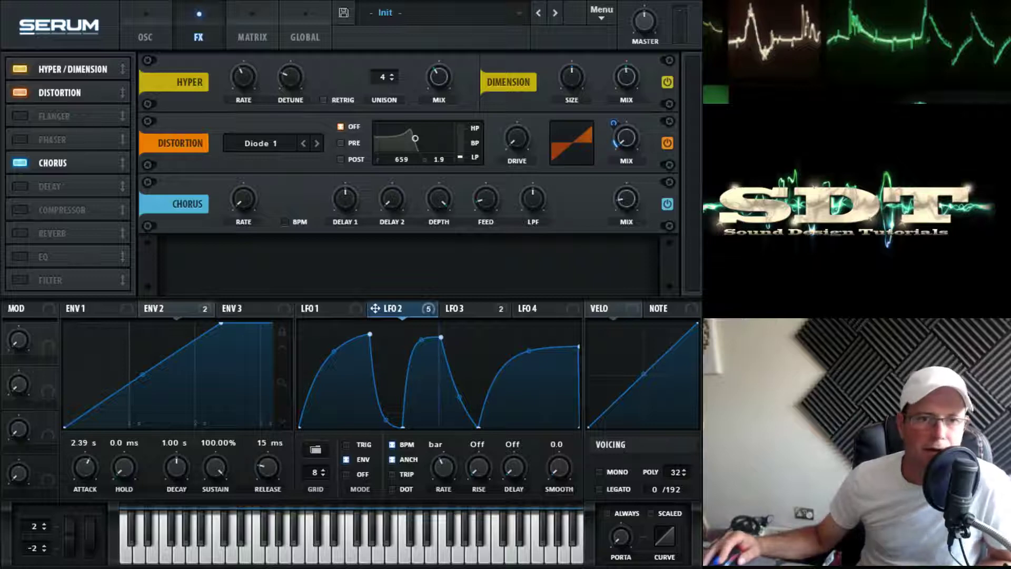
Enable the EQ, set both bands to the peak shape, and lower the low and high band frequencies slightly.
left_click(20, 257)
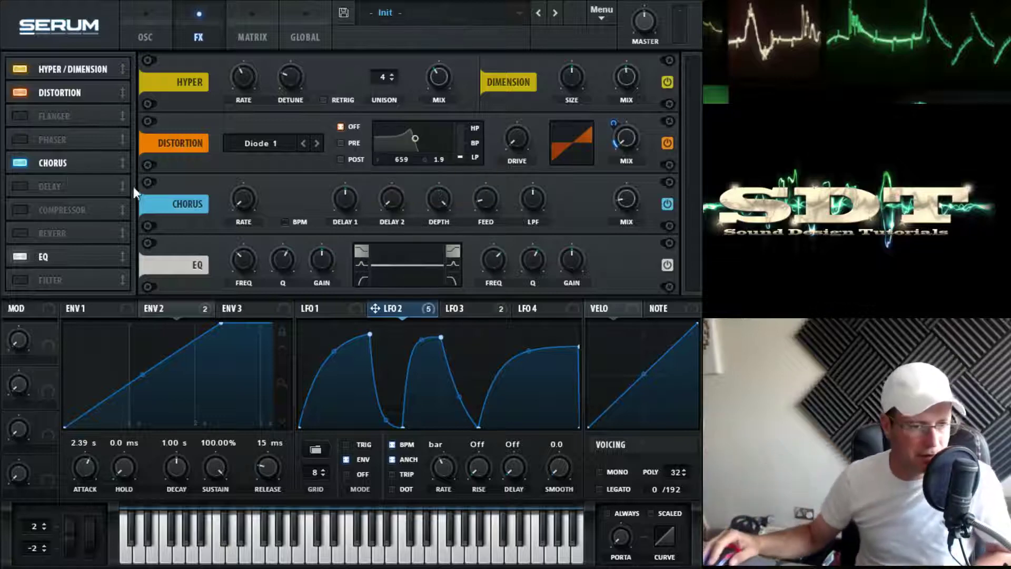
left_click(361, 265)
left_click(451, 260)
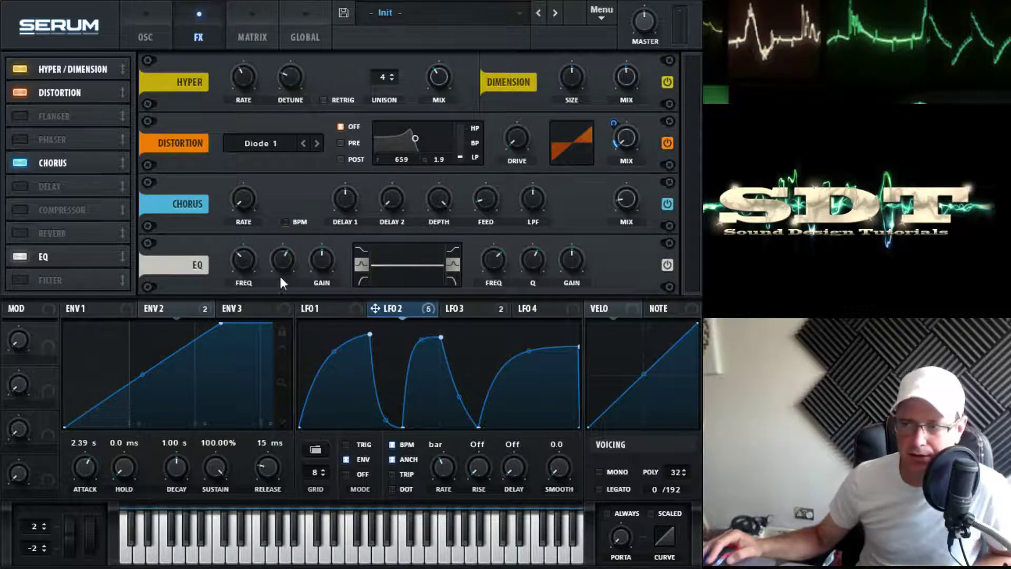
left_click_drag(243, 260, 243, 271)
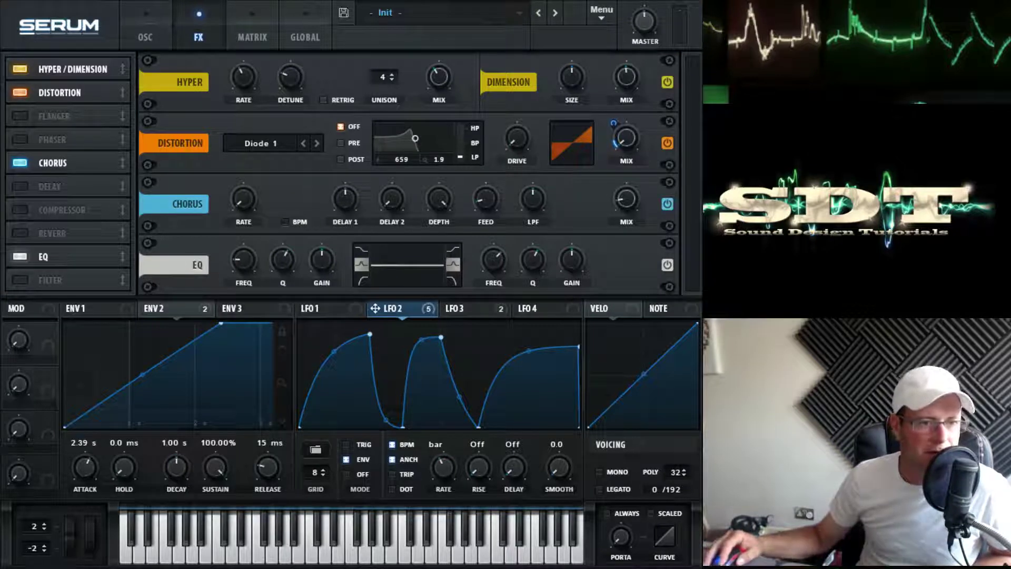
left_click_drag(248, 261, 249, 257)
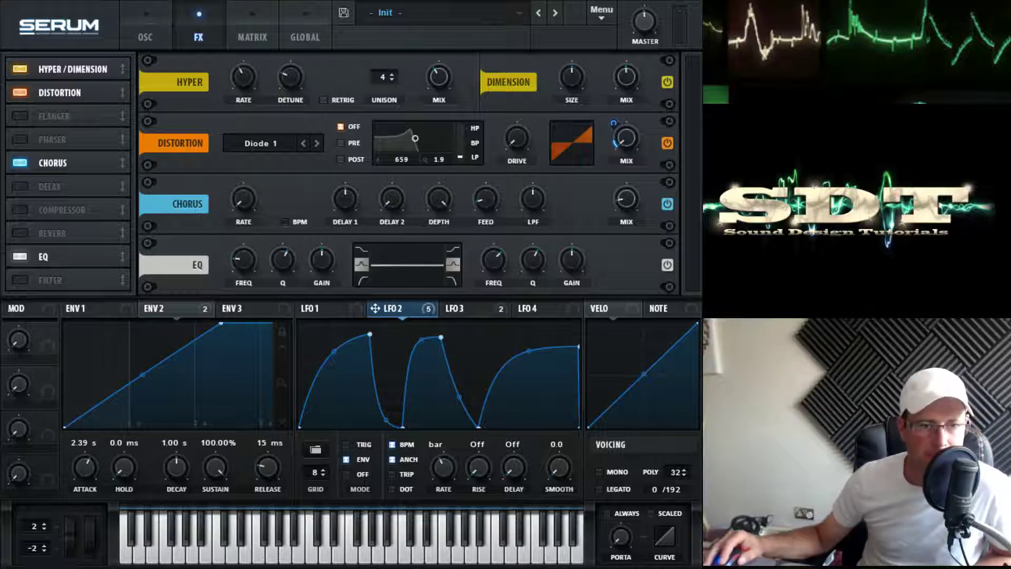
mouse_move(488, 267)
left_click_drag(488, 267, 534, 283)
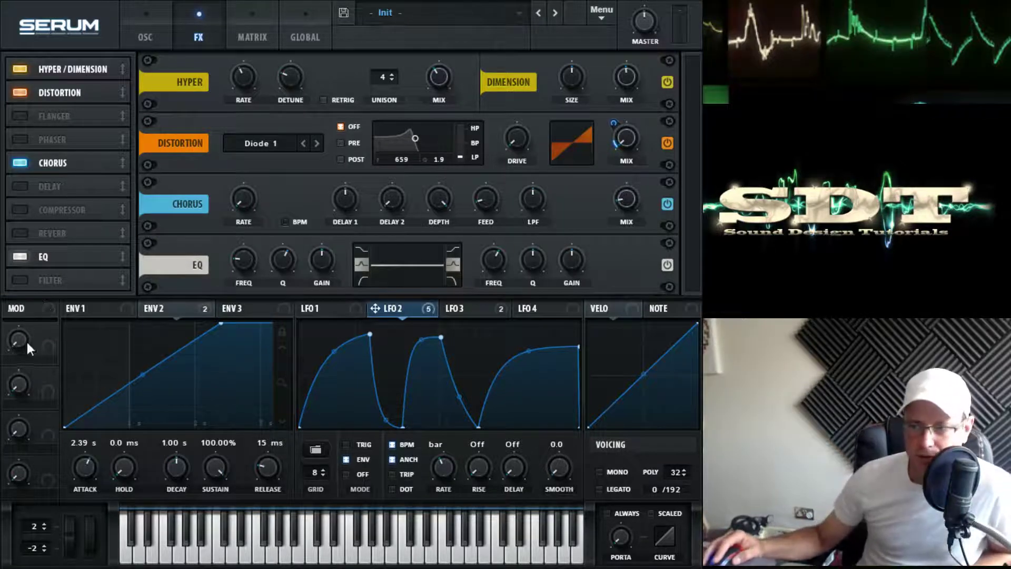
Assign Macro 1 to the gain of both EQ bands and make both routings unidirectional in the modulation matrix.
left_click_drag(48, 331, 326, 258)
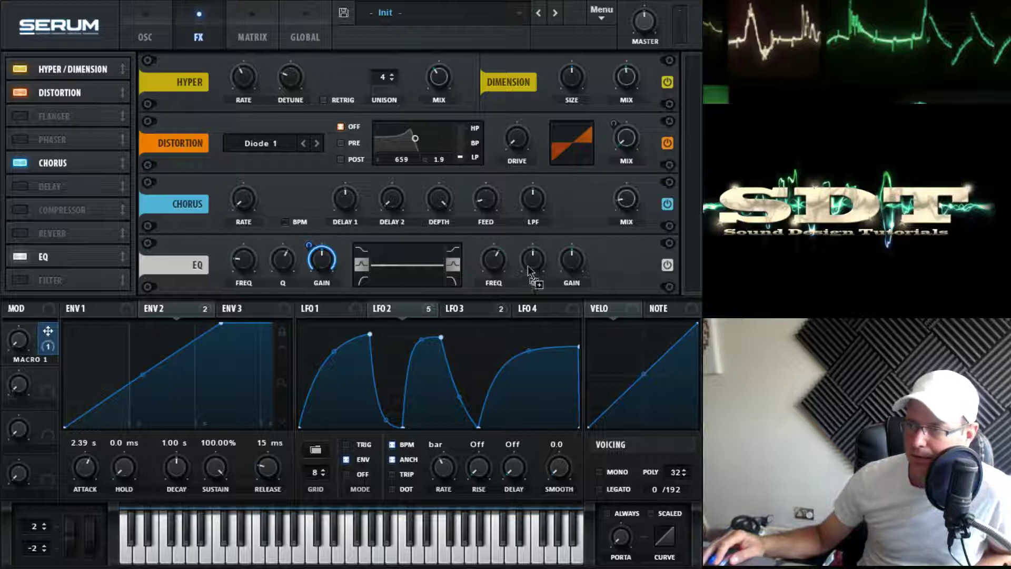
left_click(253, 36)
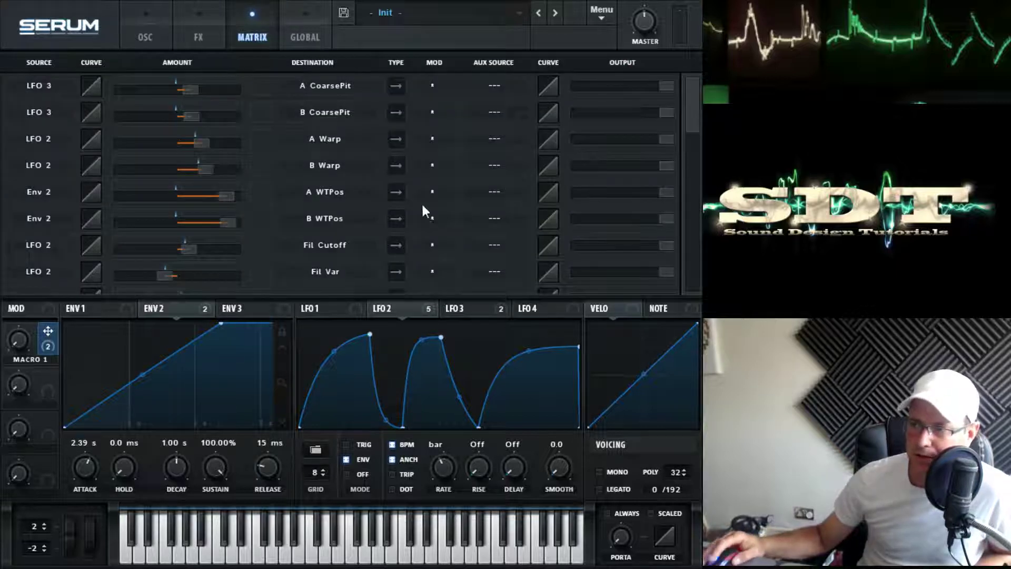
scroll(429, 210, "down", 5)
scroll(397, 166, "up", 2)
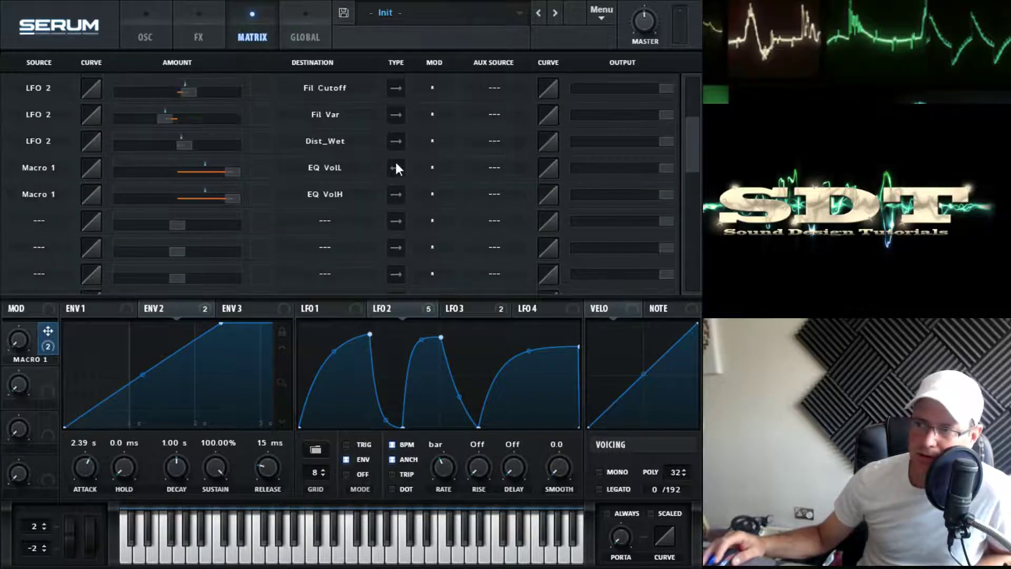
Reduce Macro 1's modulation depth on both EQ gains to a small positive amount and raise Macro 1 to maximum.
left_click(145, 39)
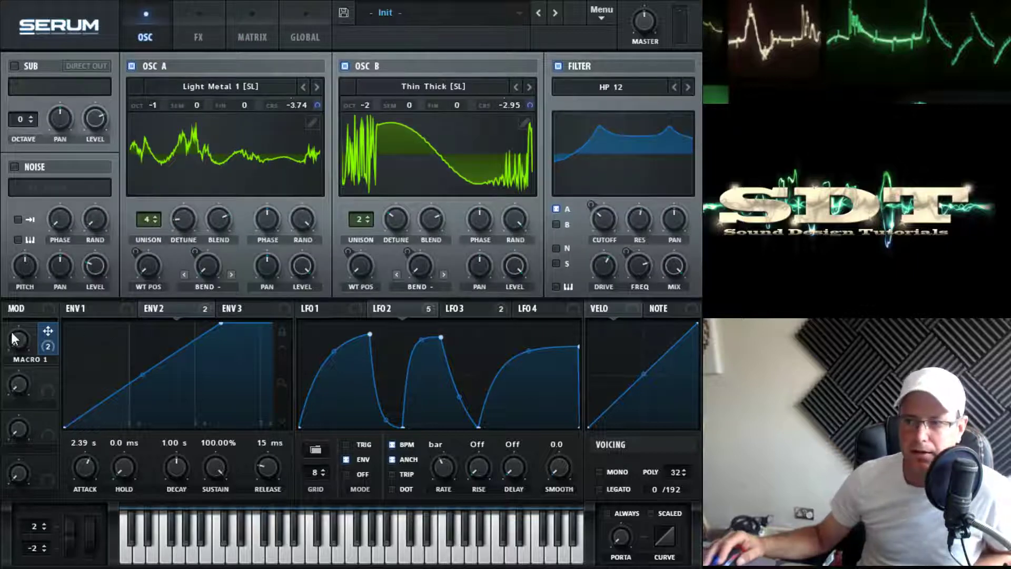
left_click(196, 38)
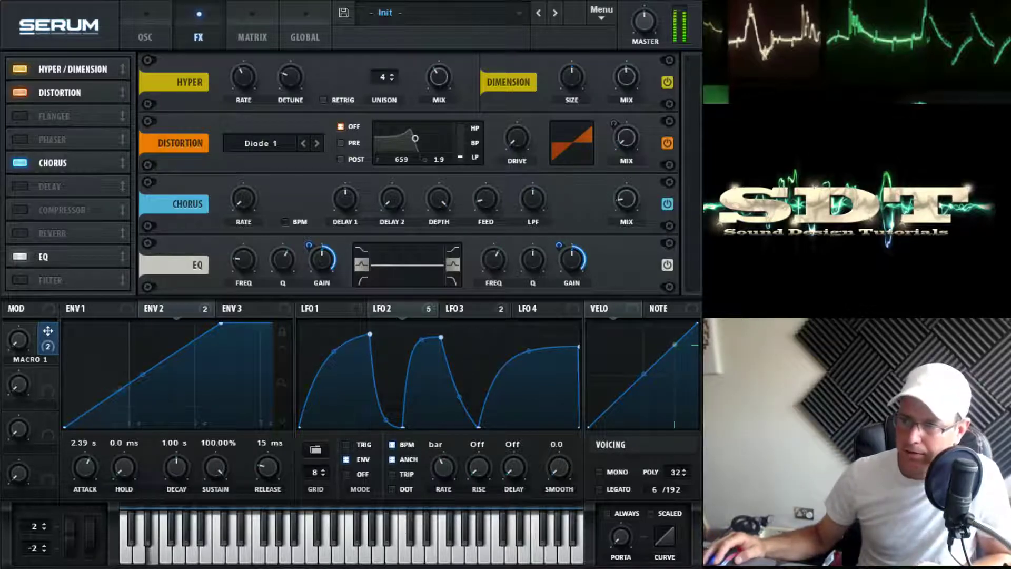
left_click_drag(22, 349, 24, 318)
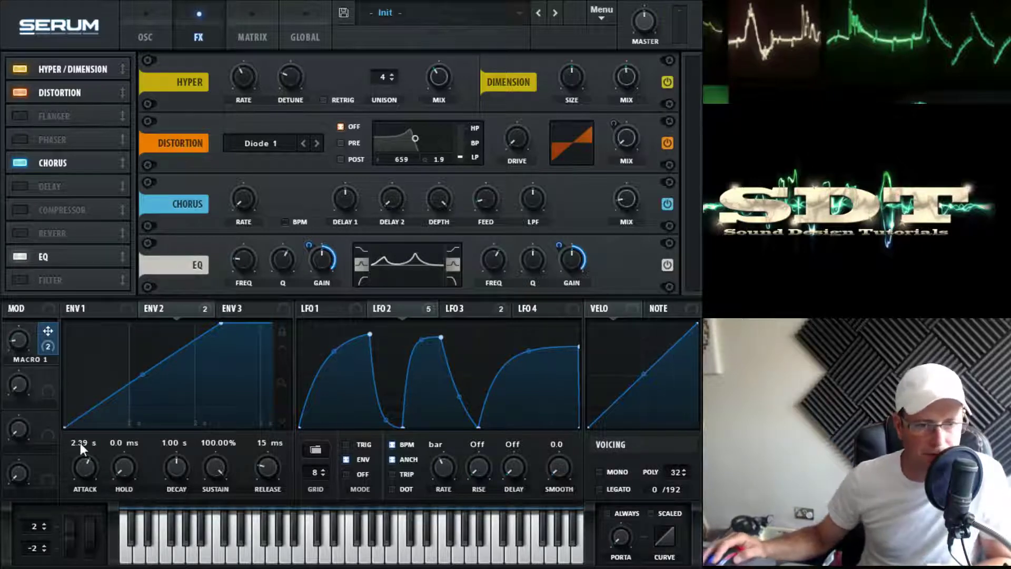
left_click_drag(310, 246, 311, 304)
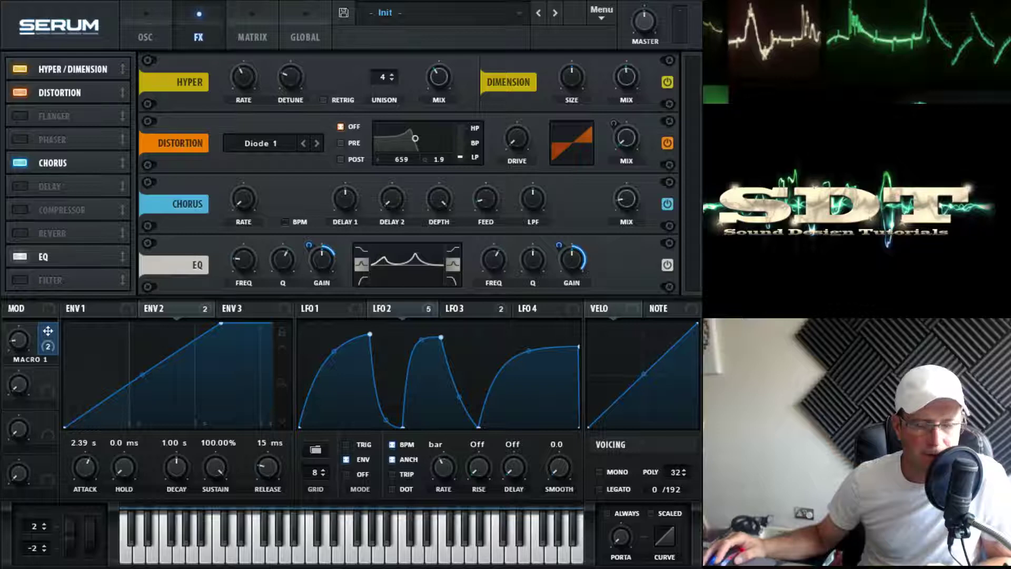
left_click_drag(309, 246, 309, 258)
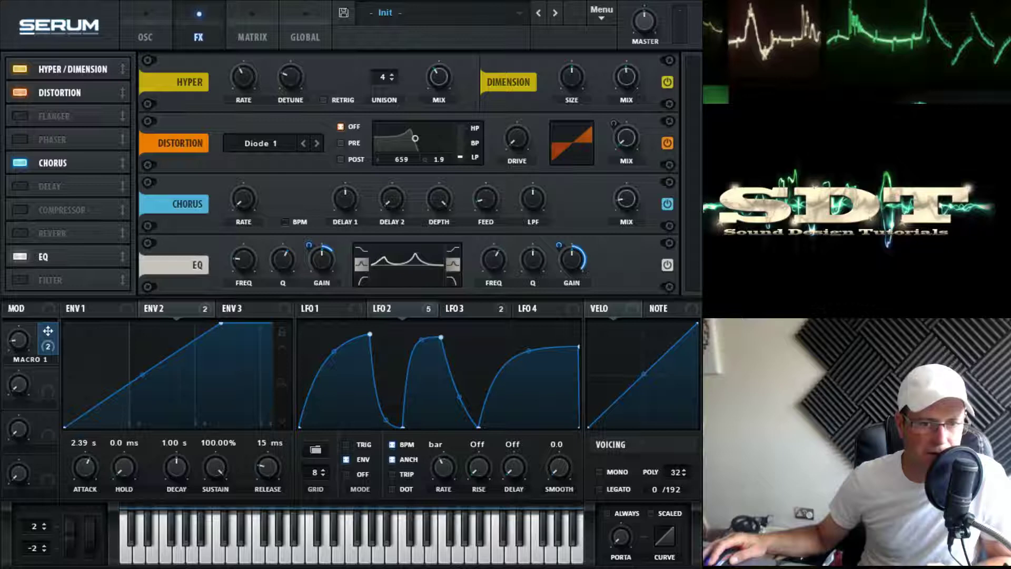
left_click_drag(568, 243, 557, 287)
left_click_drag(32, 347, 58, 29)
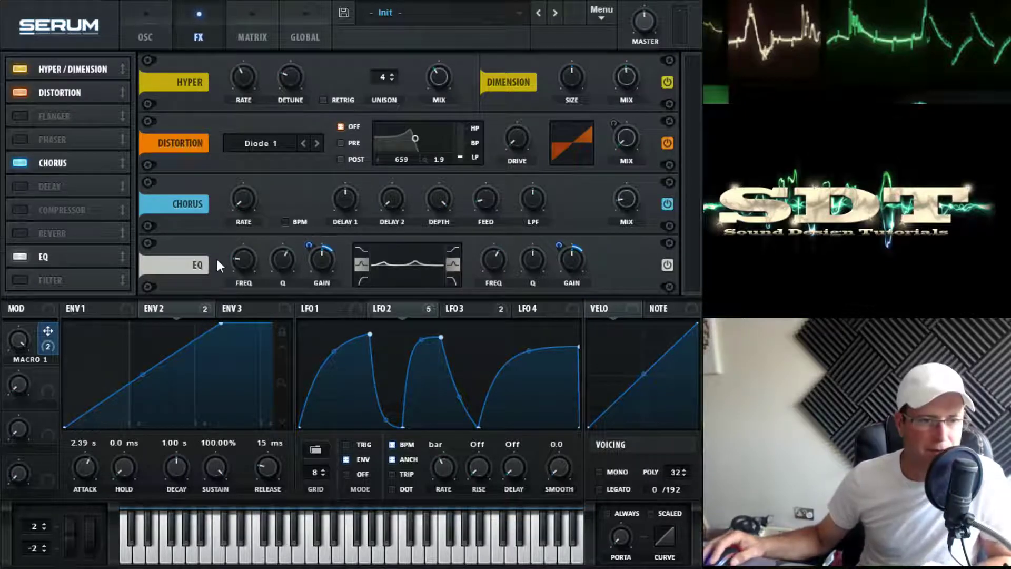
Assign LFO 2 to the low and high band frequencies of the EQ and reduce its modulation depth on the low band frequency.
left_click_drag(383, 305, 243, 259)
left_click_drag(372, 319, 481, 293)
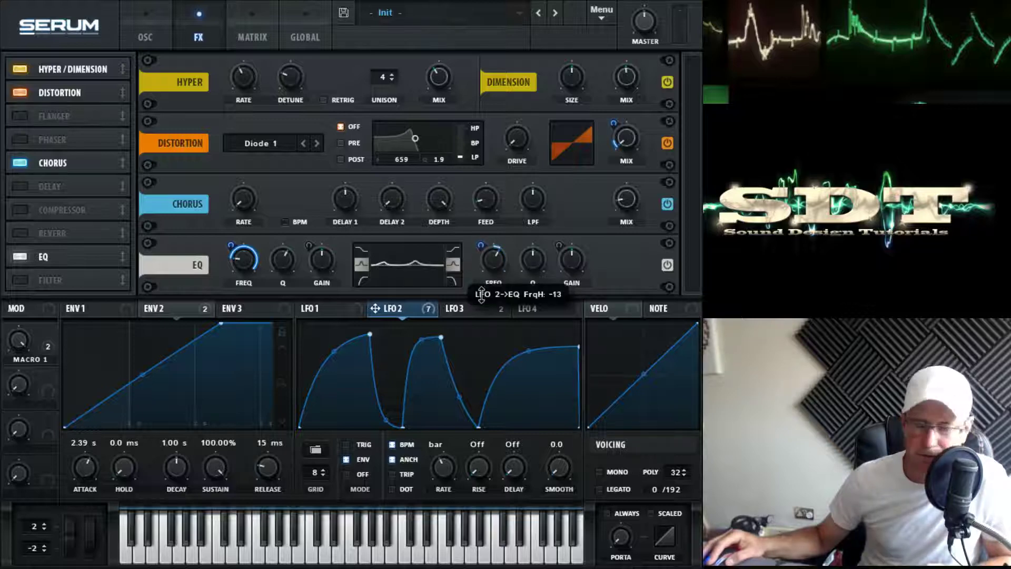
mouse_move(230, 241)
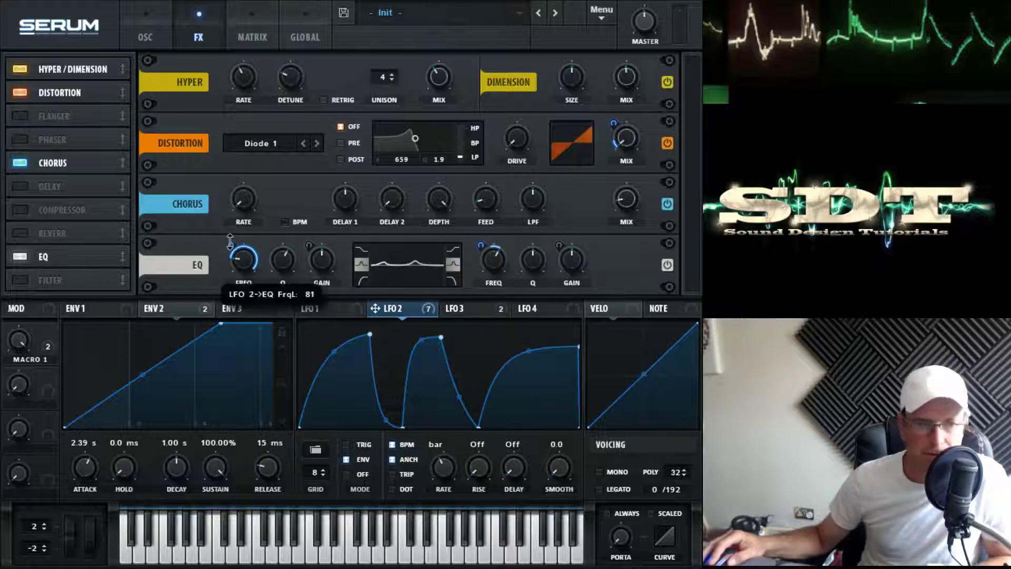
left_click_drag(230, 241, 229, 298)
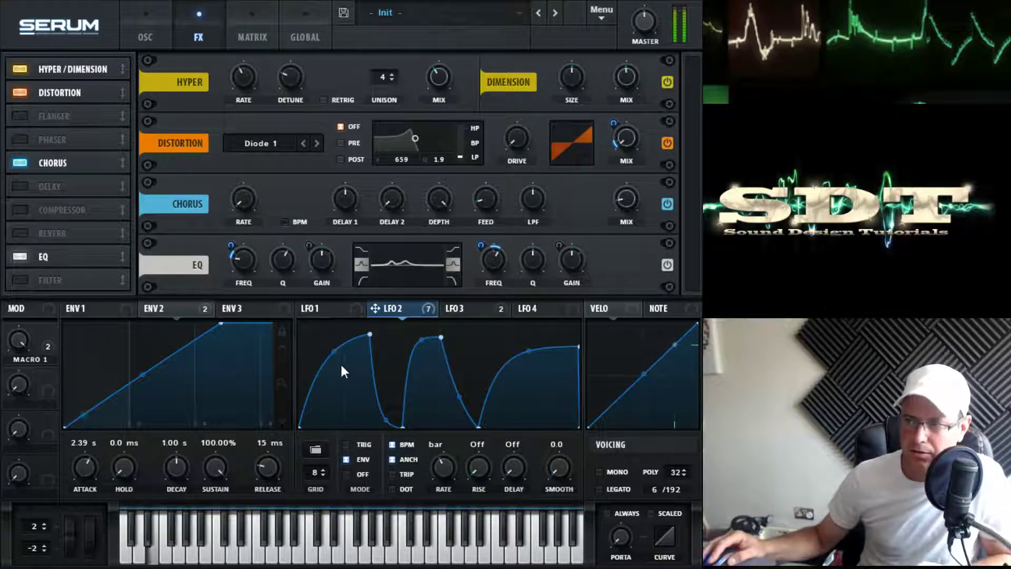
mouse_move(246, 257)
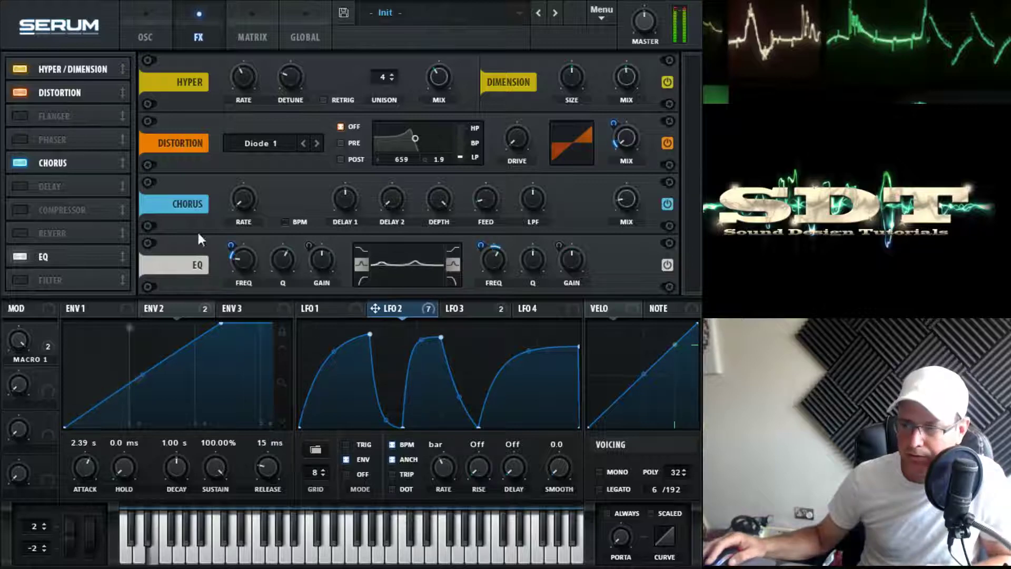
Compare the patch with the EQ bypassed and switched back on, and return to the oscillator page.
left_click(16, 257)
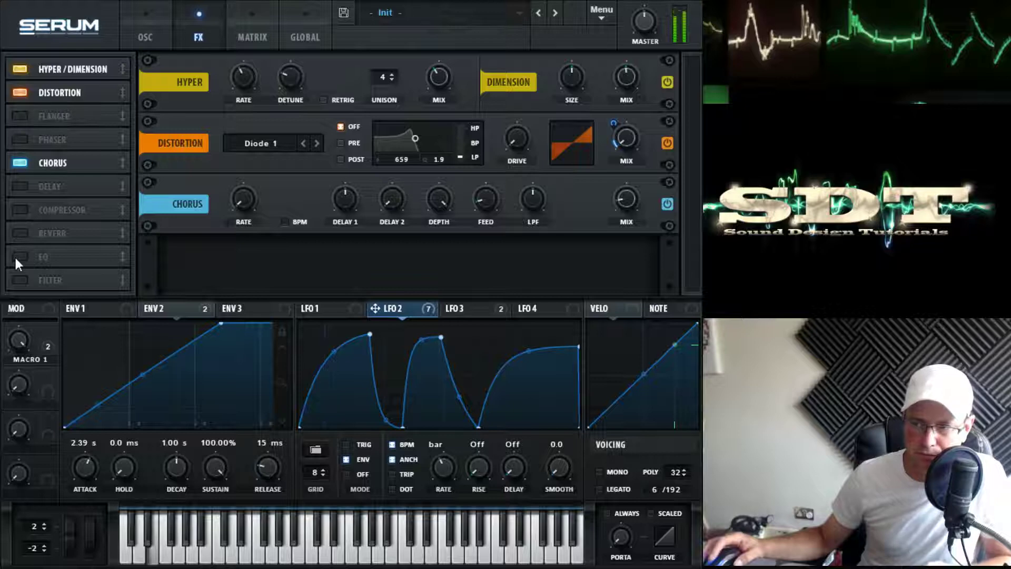
left_click(14, 255)
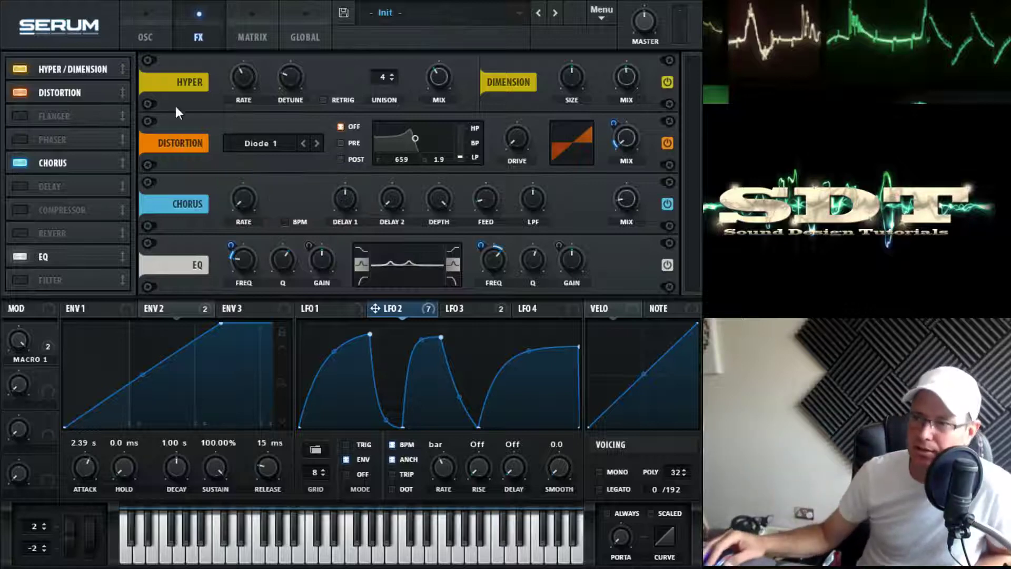
left_click(147, 37)
left_click_drag(597, 128, 639, 157)
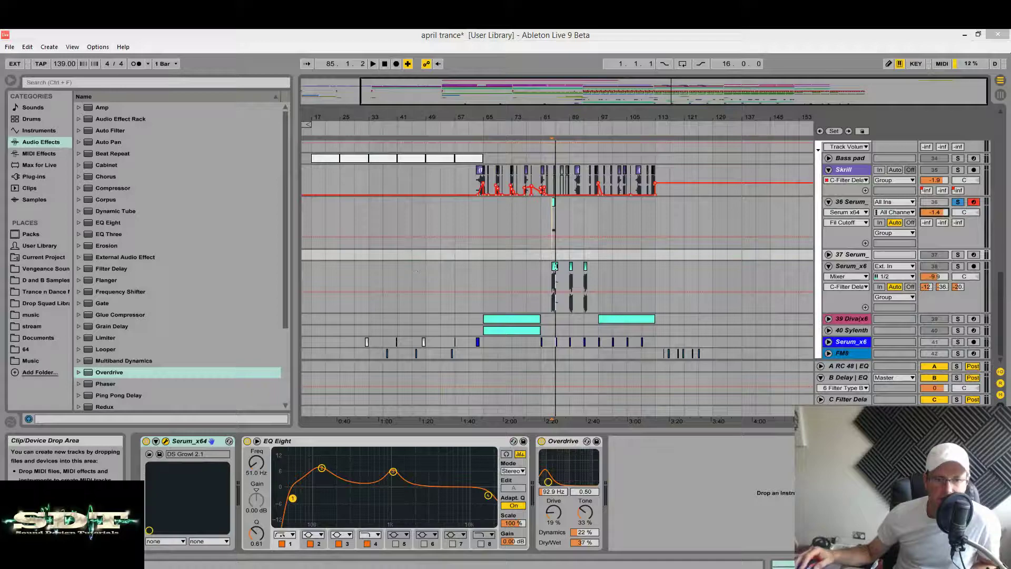
In Ableton Live, solo the frozen Serum growl track and audition its clips at bars 84, 89 and 93.
left_click_drag(561, 121, 561, 125)
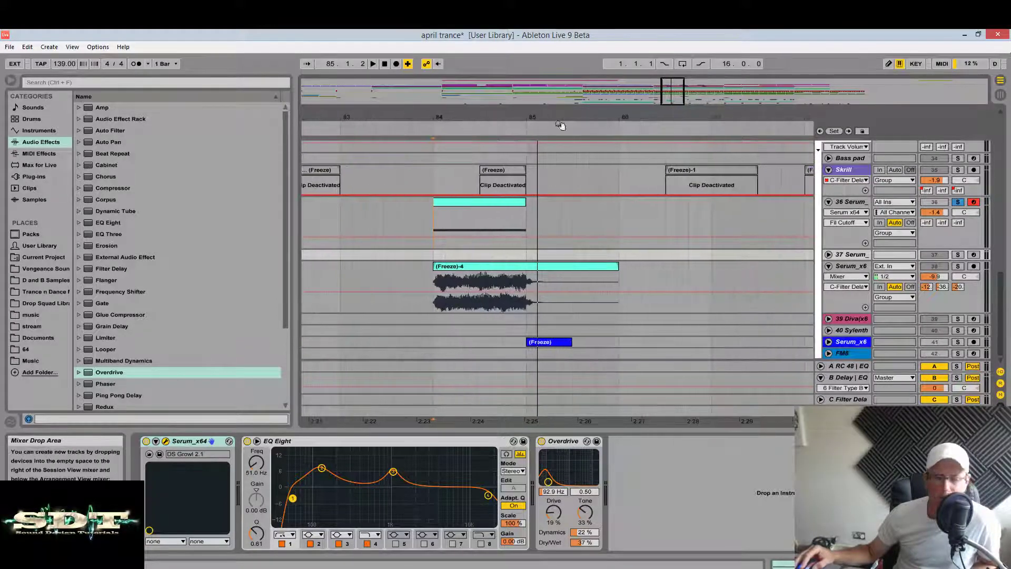
left_click(431, 287)
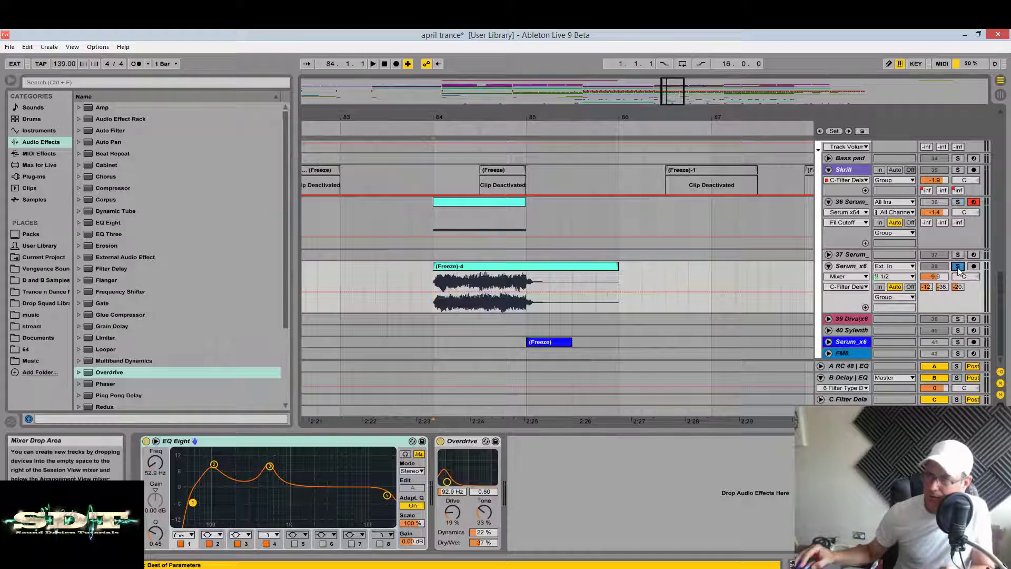
key("space")
key("space")
left_click_drag(546, 115, 543, 102)
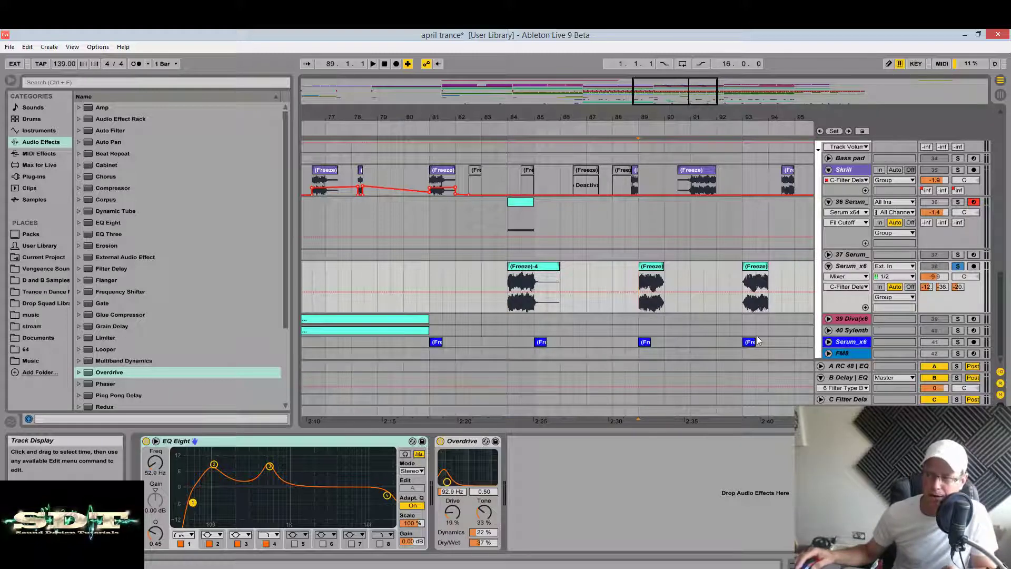
key("space")
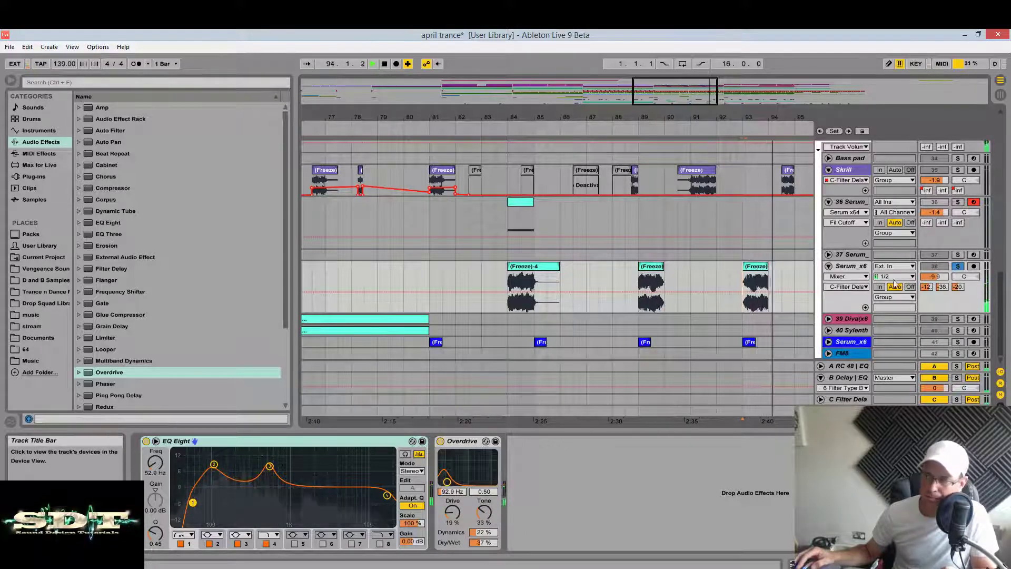
key("space")
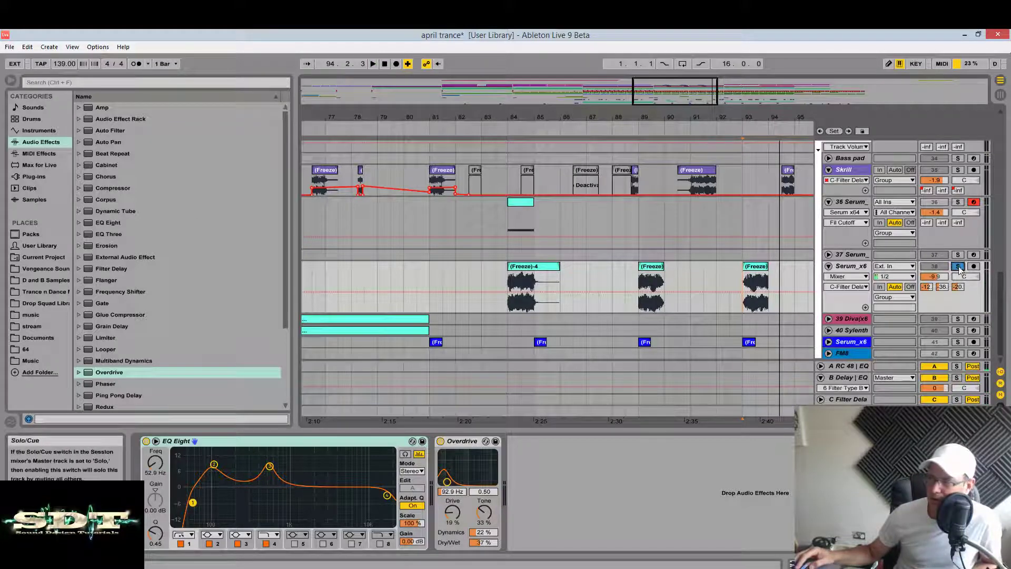
Take the growl track out of solo, play the full mix from bar 65, and increase the growl track's height.
left_click_drag(510, 118, 511, 85)
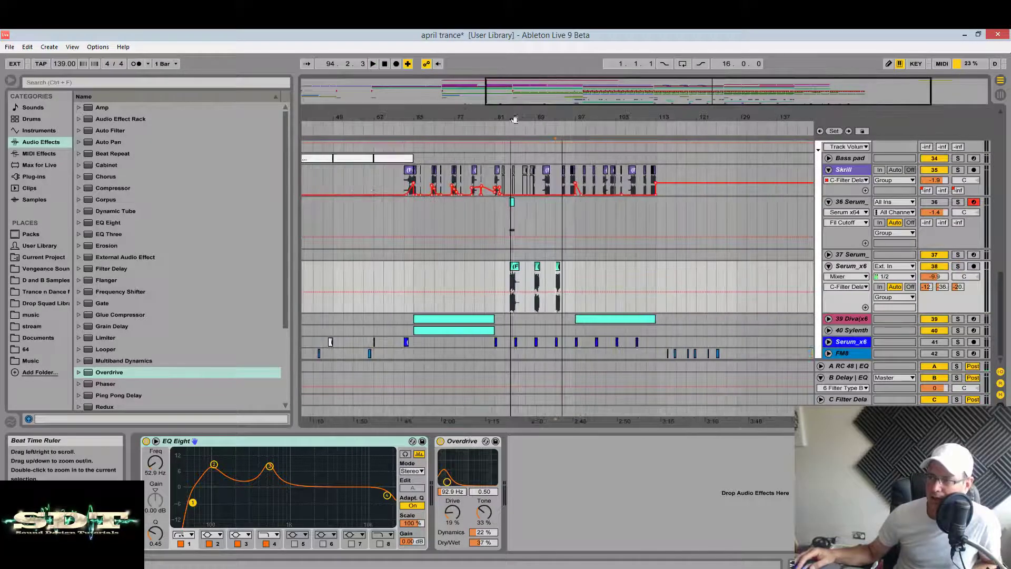
left_click(412, 273)
key("space")
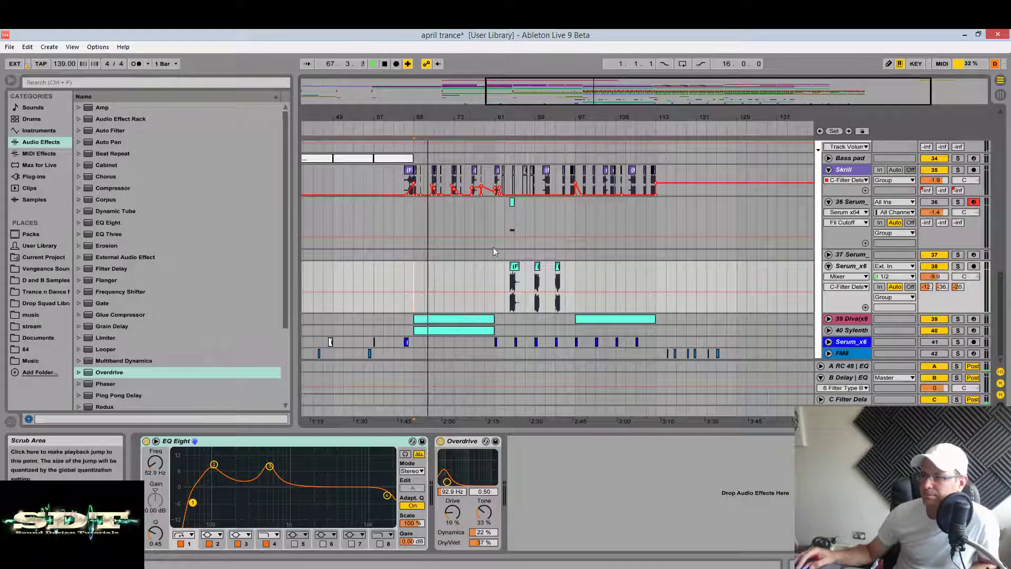
left_click_drag(851, 313, 851, 388)
left_click_drag(499, 130, 544, 181)
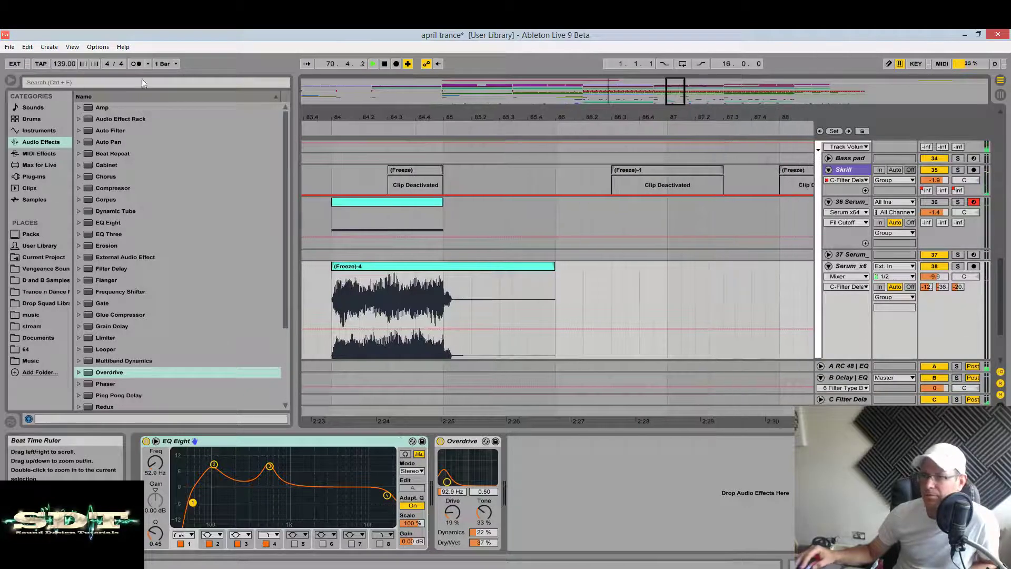
Turn on playback follow so the arrangement scrolls with the playhead.
left_click(10, 82)
scroll(255, 225, "down", 1)
left_click_drag(132, 119, 425, 108)
key("ctrl+f")
left_click(405, 240)
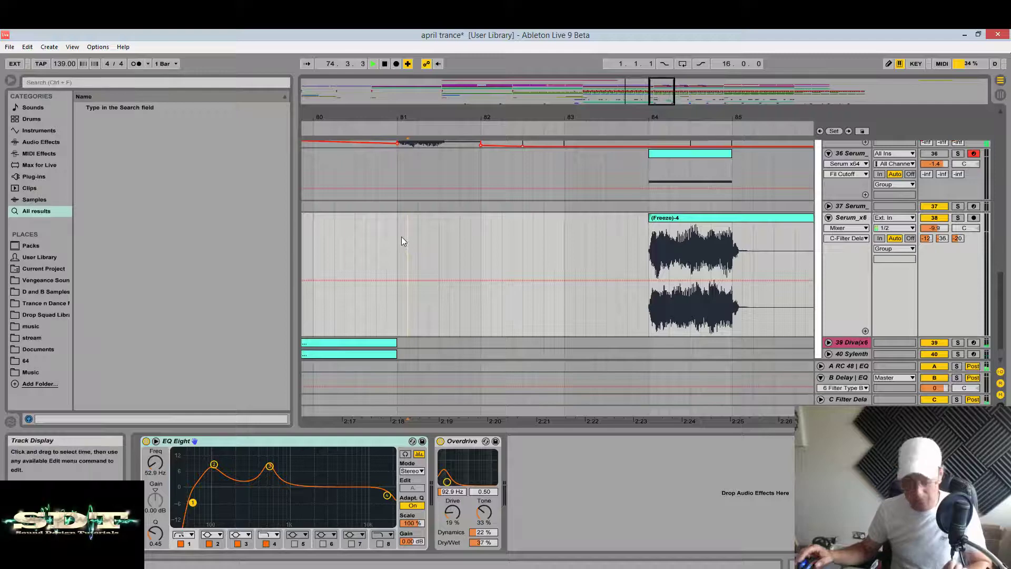
key("ctrl+shift+f")
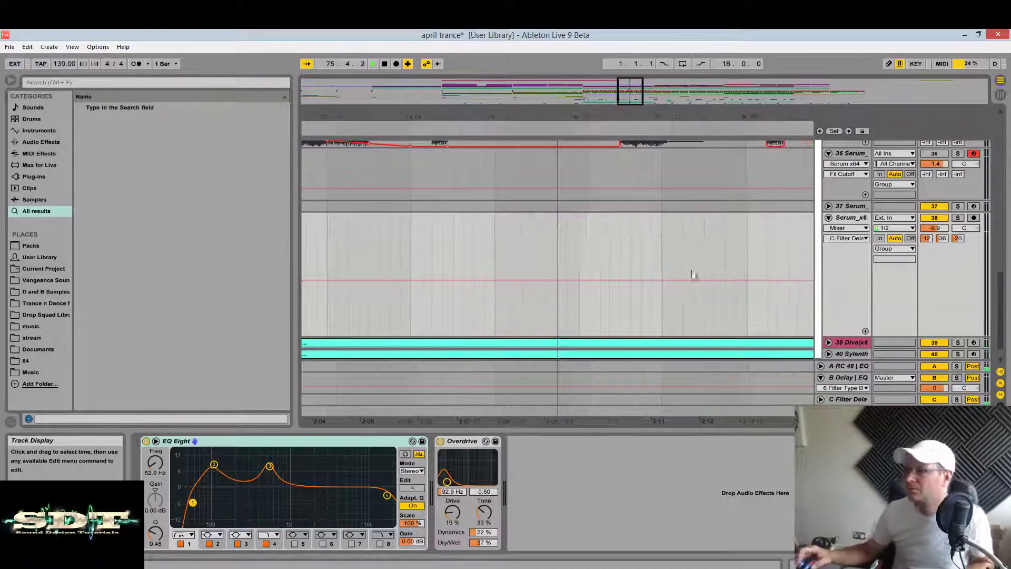
Hide the browser and the device detail view to enlarge the arrangement around the bass tracks.
scroll(690, 276, "up", 5)
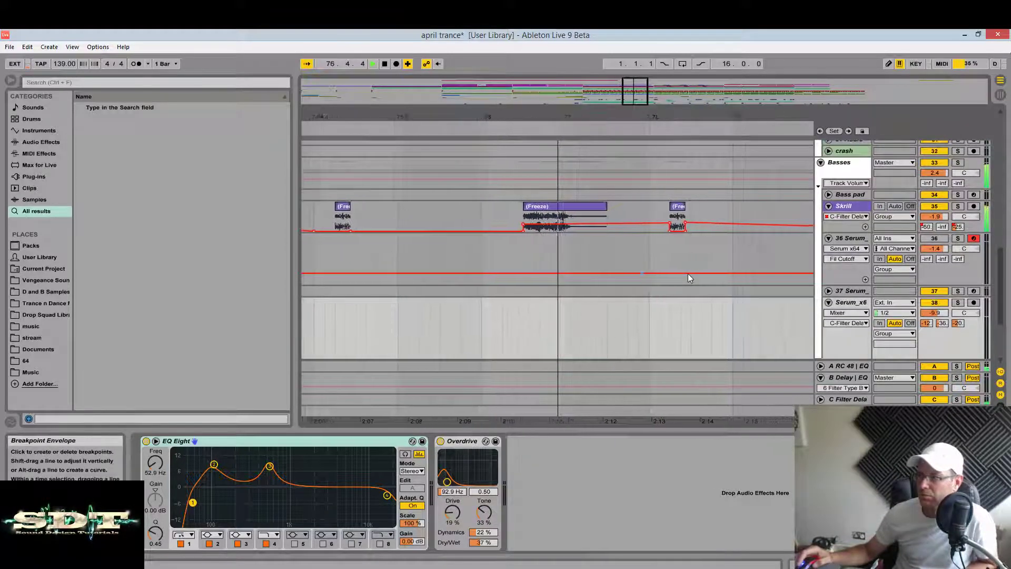
scroll(687, 273, "down", 7)
scroll(686, 260, "up", 5)
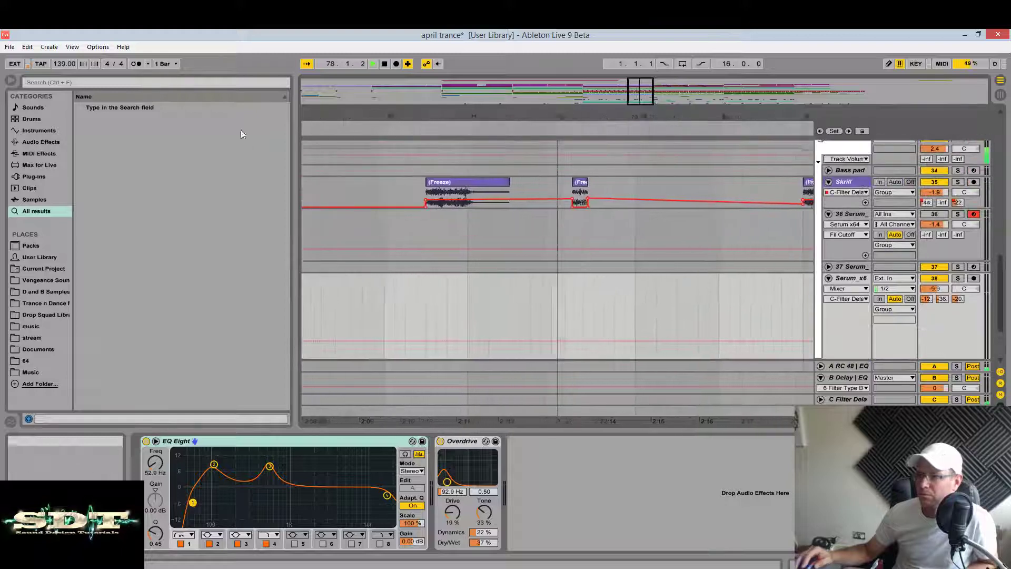
key("ctrl+alt+b")
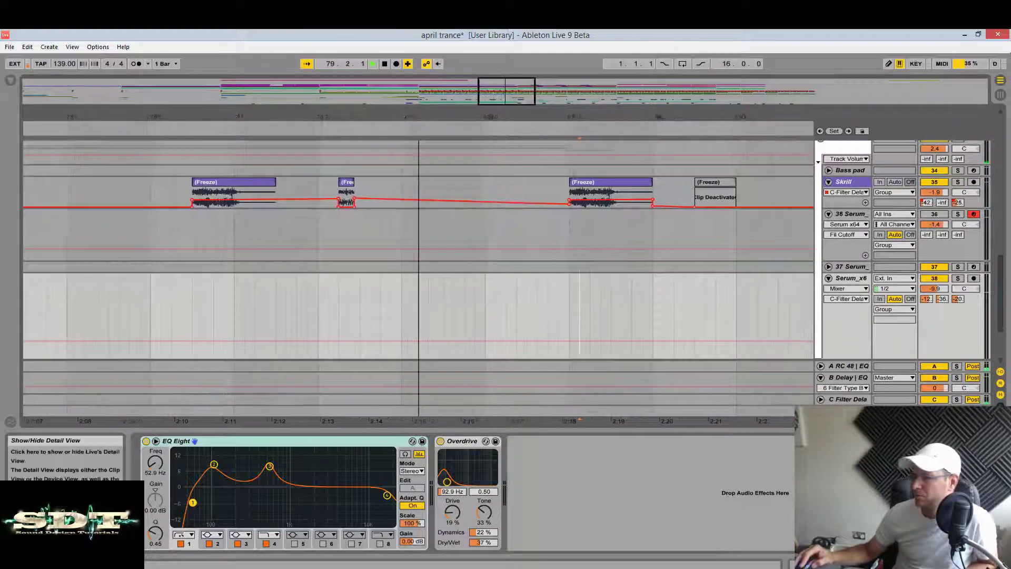
key("ctrl+alt+l")
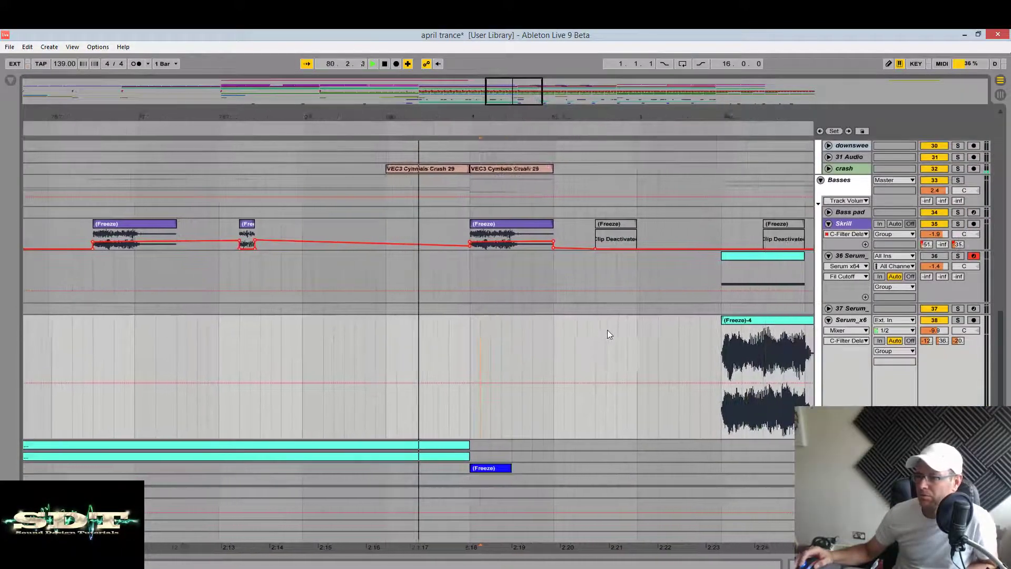
Listen to the full mix through the growl bass clips, restart playback from bar 81, and stop it.
scroll(608, 329, "up", 1)
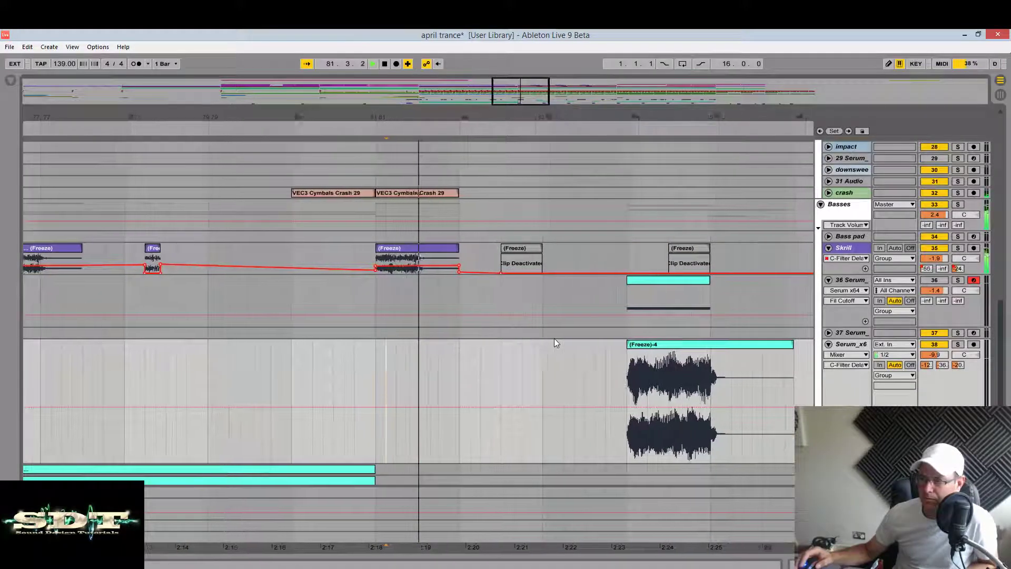
scroll(554, 343, "down", 1)
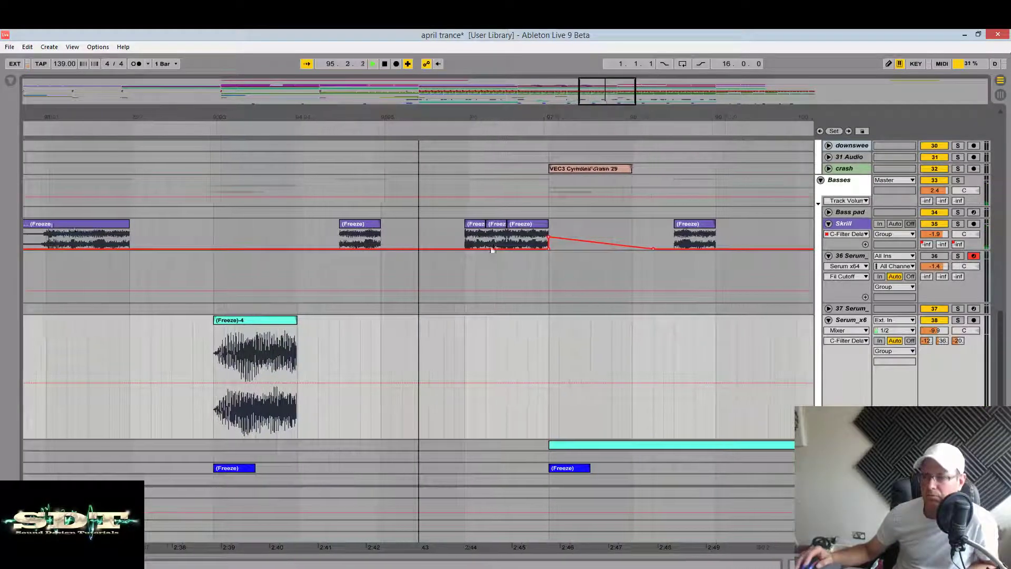
key("space")
key("space")
left_click(384, 64)
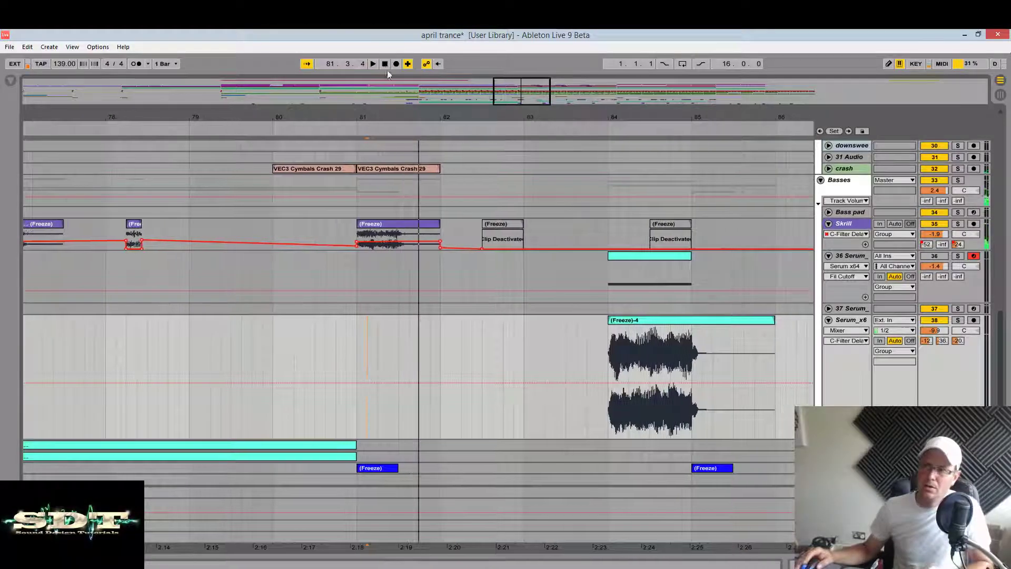